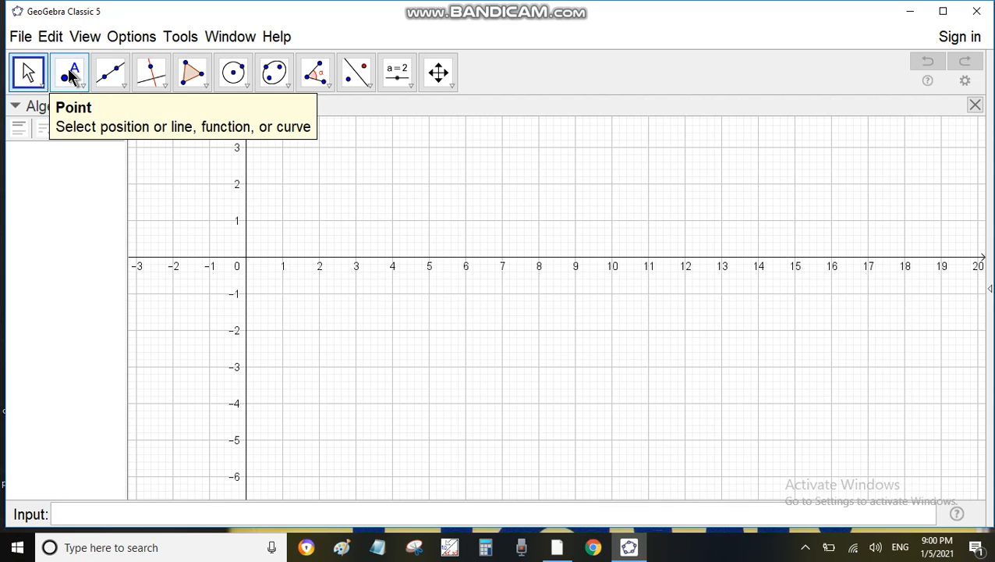
- Plot a point at (2, 1) and set its label to show Name & Value
click(70, 74)
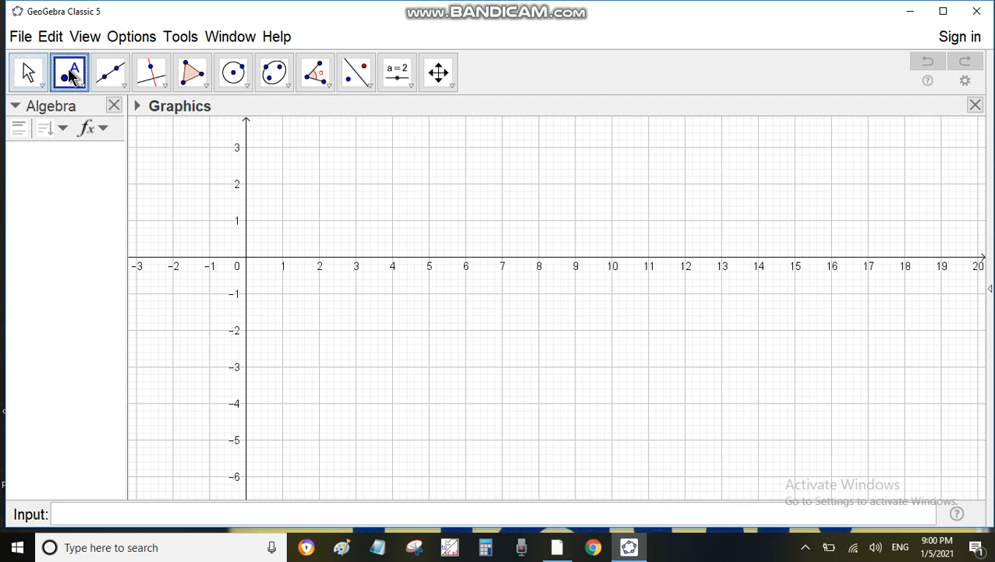
click(318, 220)
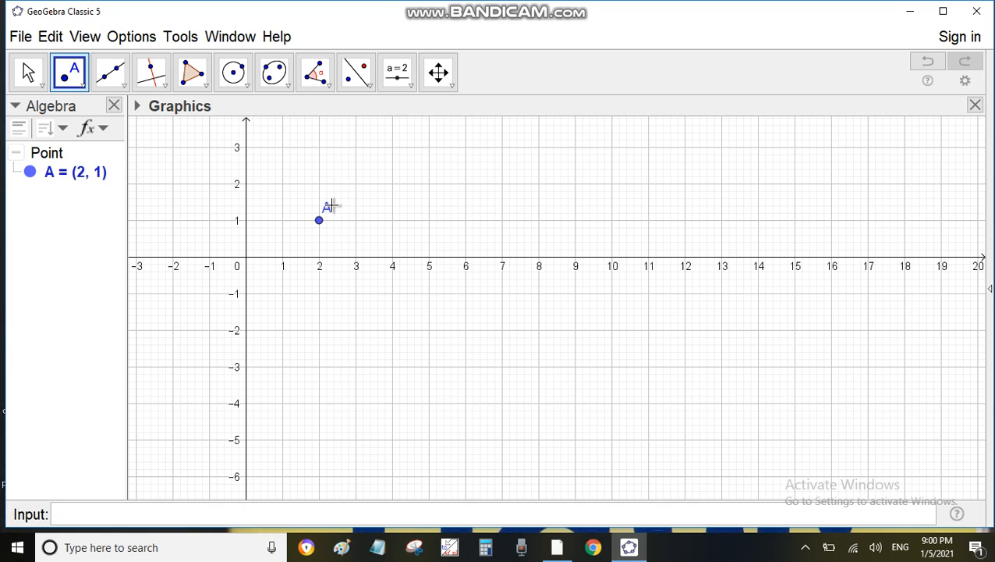
right_click(82, 178)
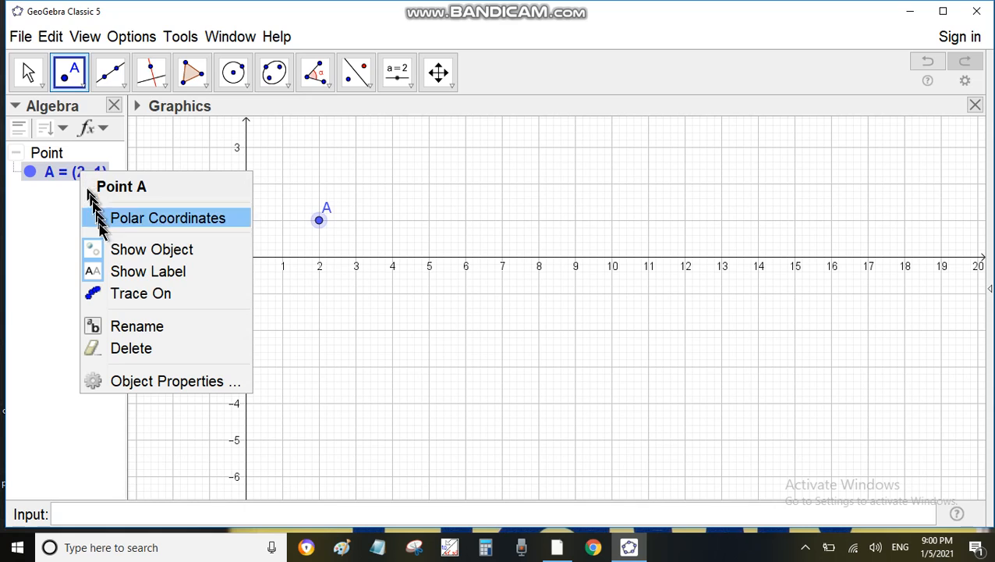
click(200, 383)
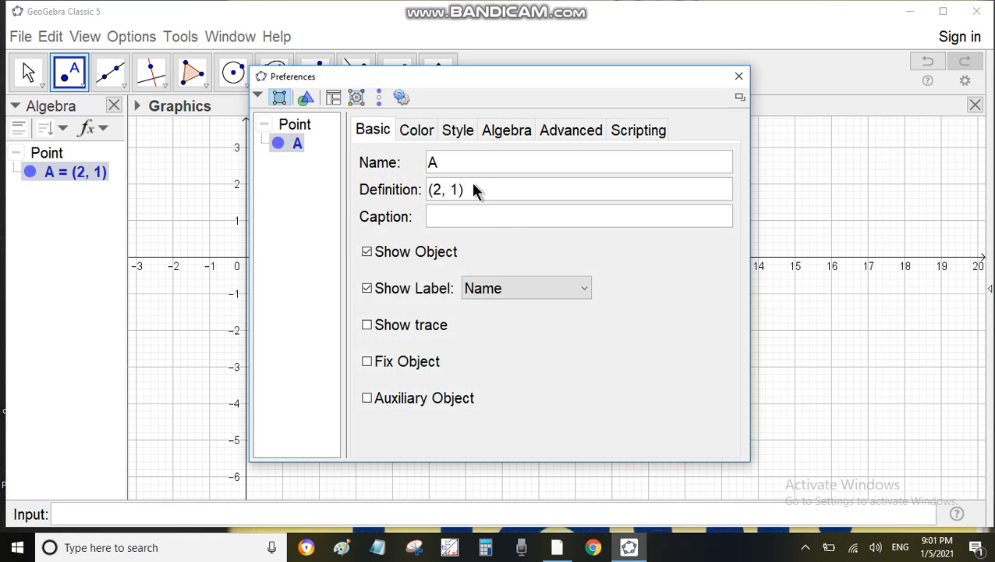
click(584, 297)
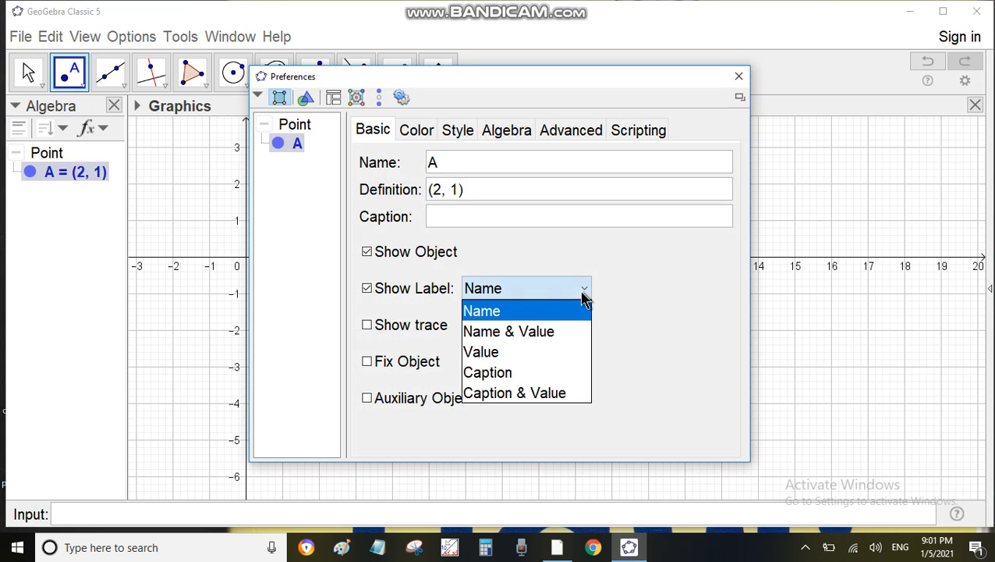
click(548, 331)
drag(520, 81, 702, 84)
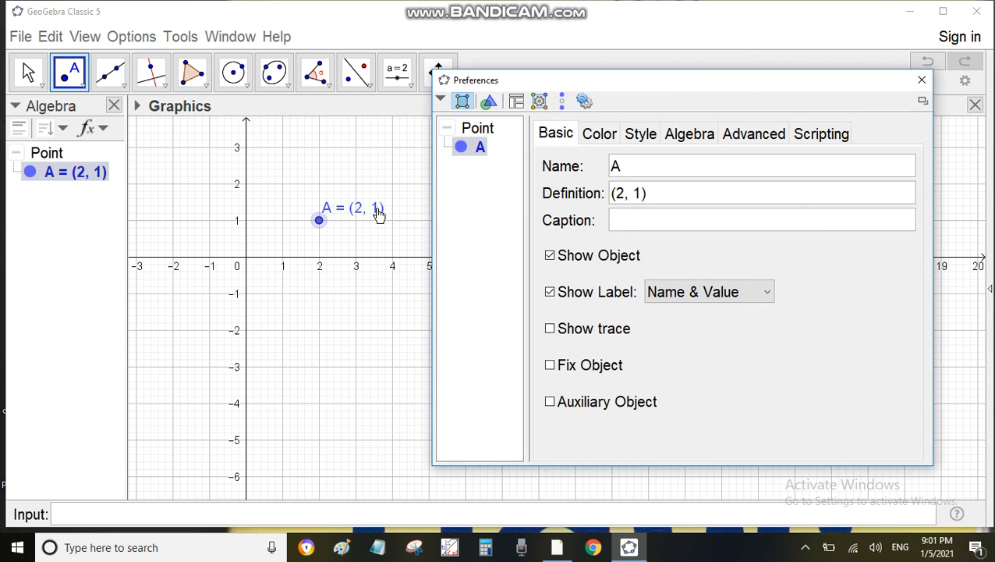
- Switch point A's label to show only its Value and color the point red
click(769, 294)
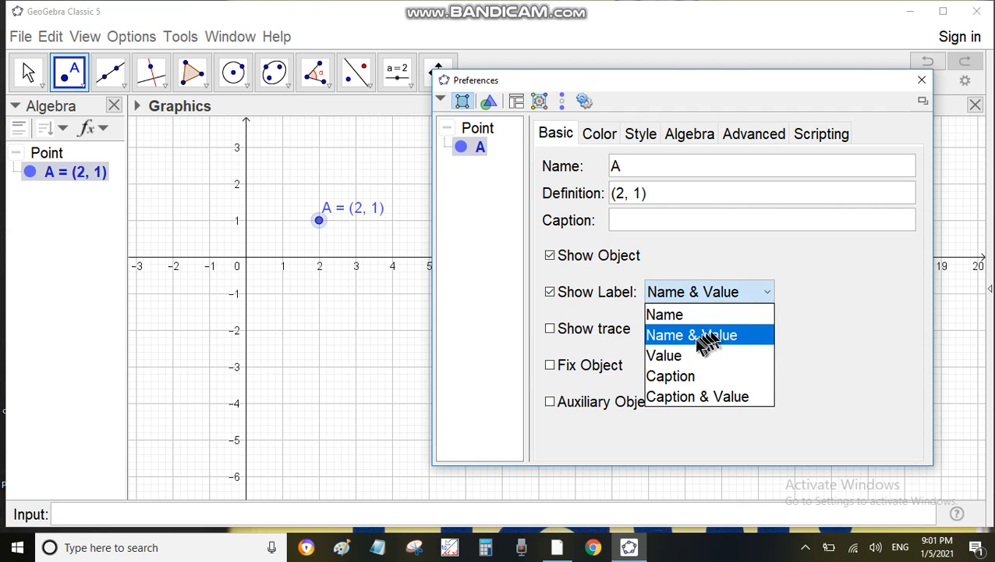
click(692, 357)
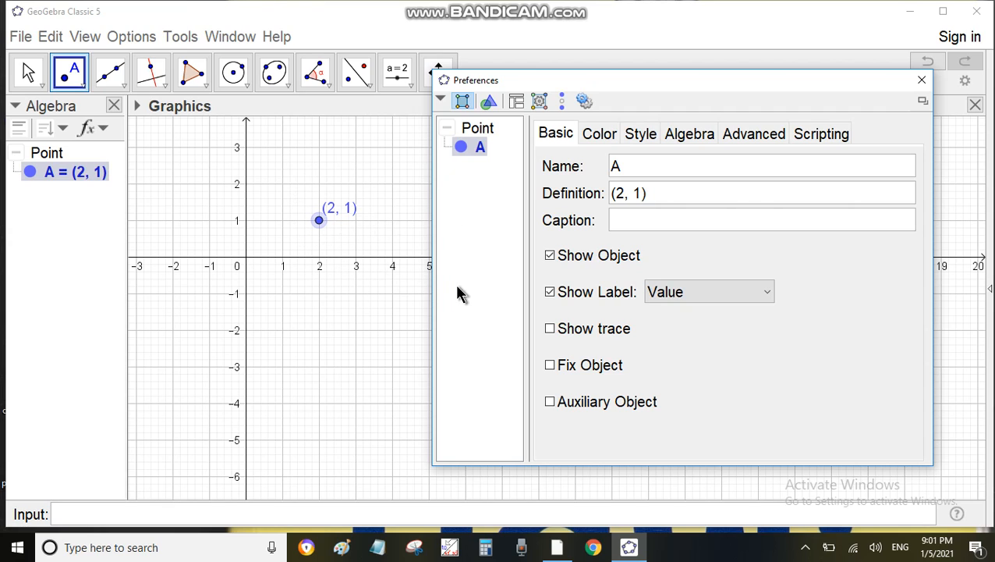
click(599, 137)
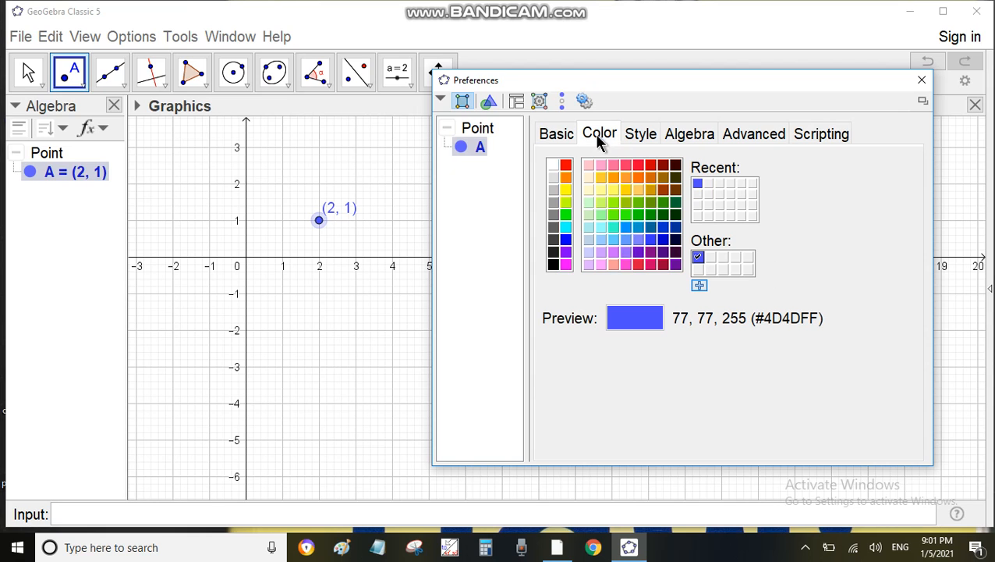
click(565, 166)
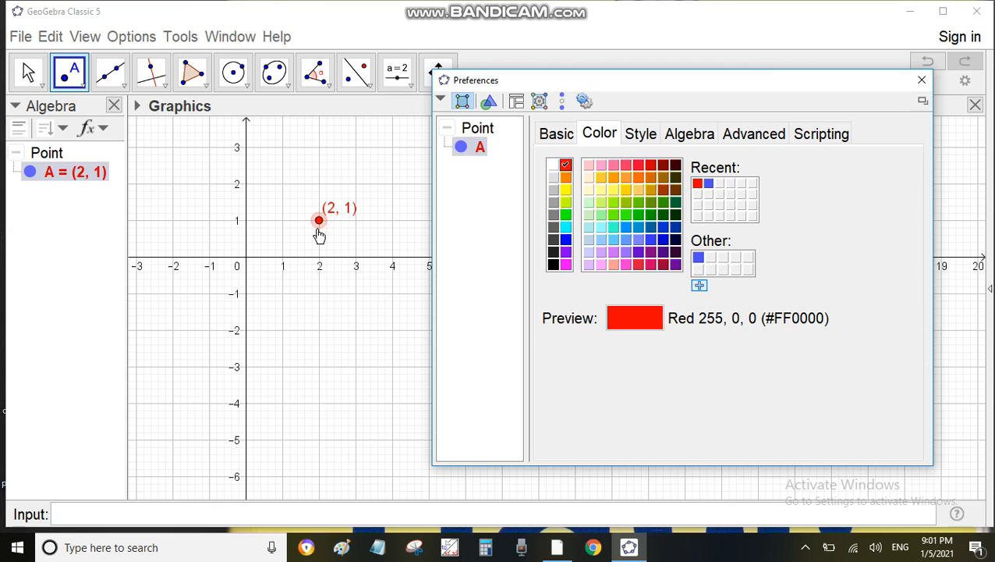
- Keep point A's size at 5 and change its point style to a cross (×), trying the upward triangle first
click(641, 135)
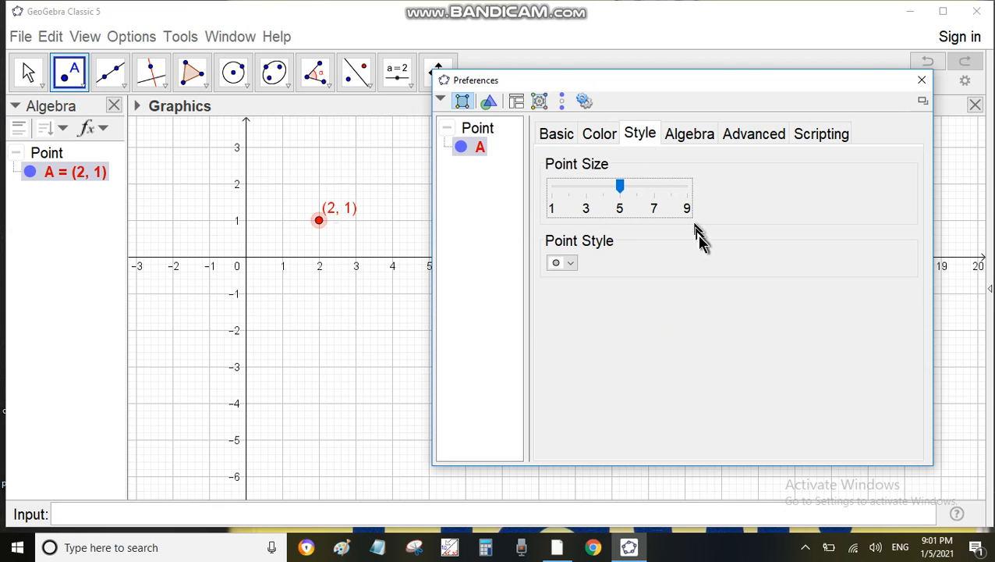
mouse_move(620, 188)
mouse_down()
mouse_move(686, 192)
mouse_move(571, 193)
mouse_move(631, 201)
mouse_up()
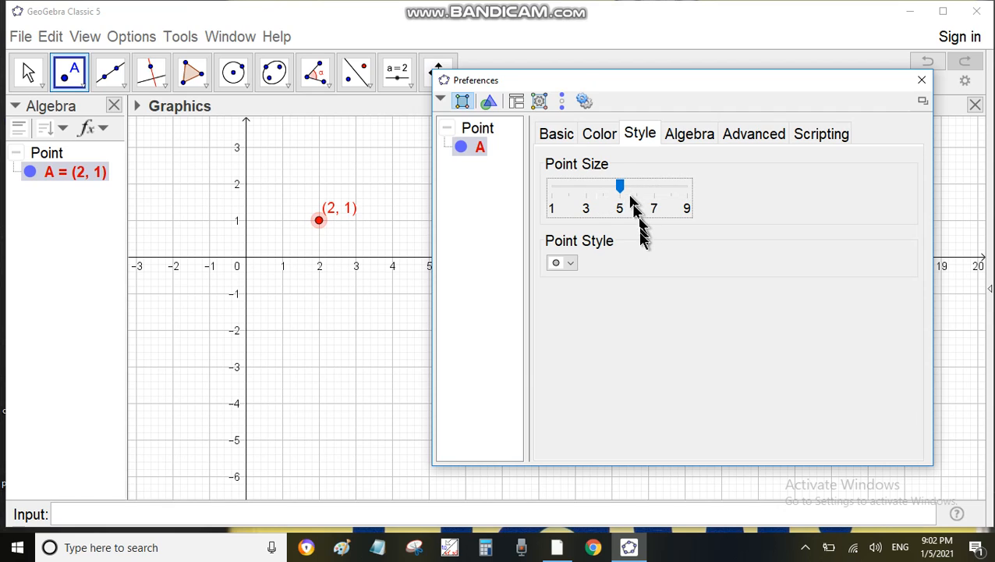
click(571, 264)
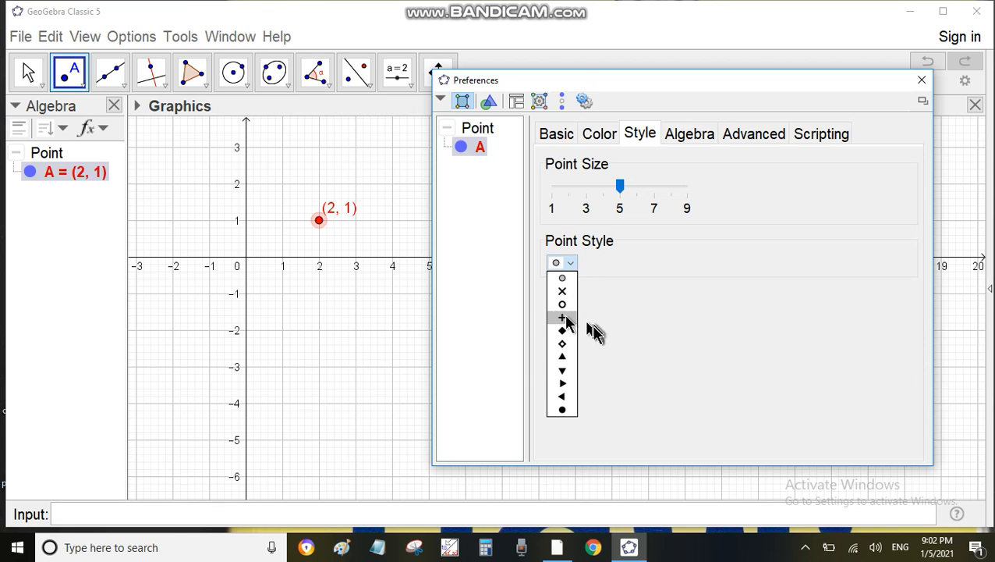
click(566, 360)
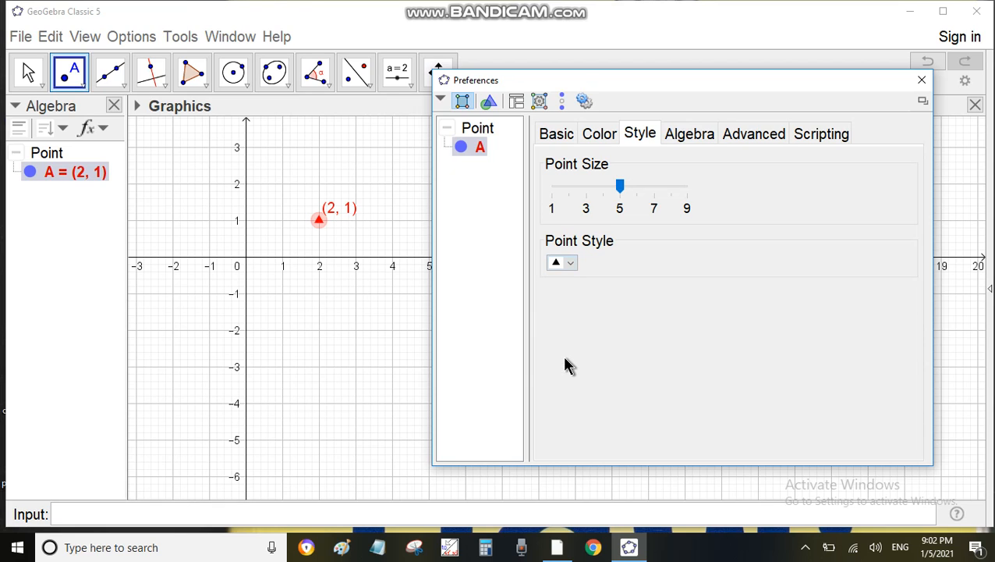
click(569, 263)
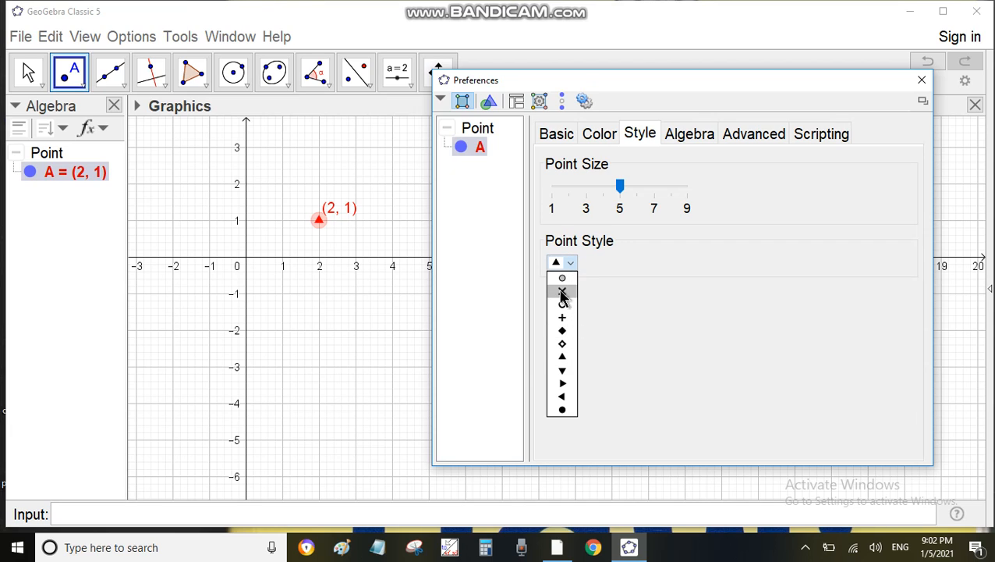
click(563, 295)
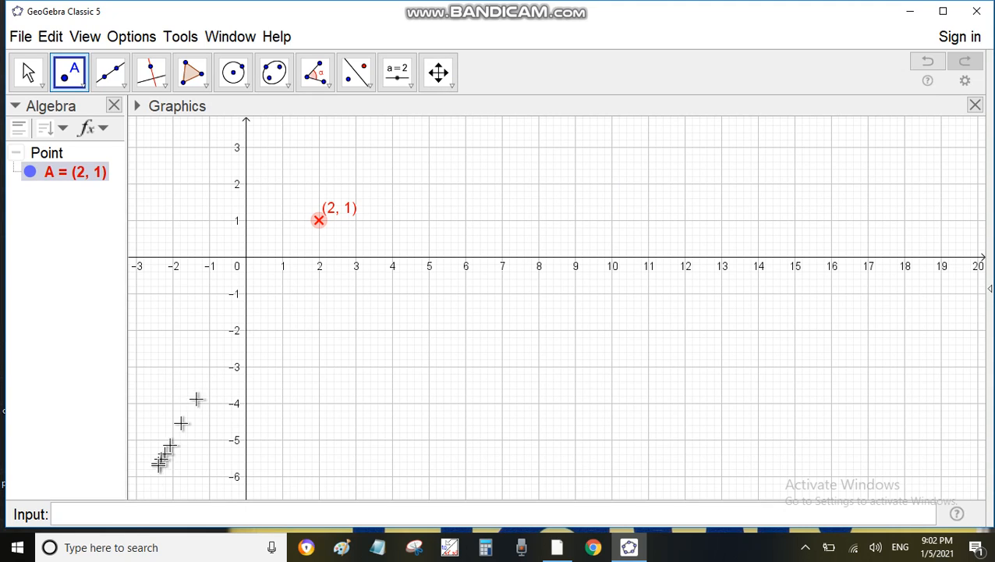
- Create point B by entering its definition B=(5,-1)
click(133, 522)
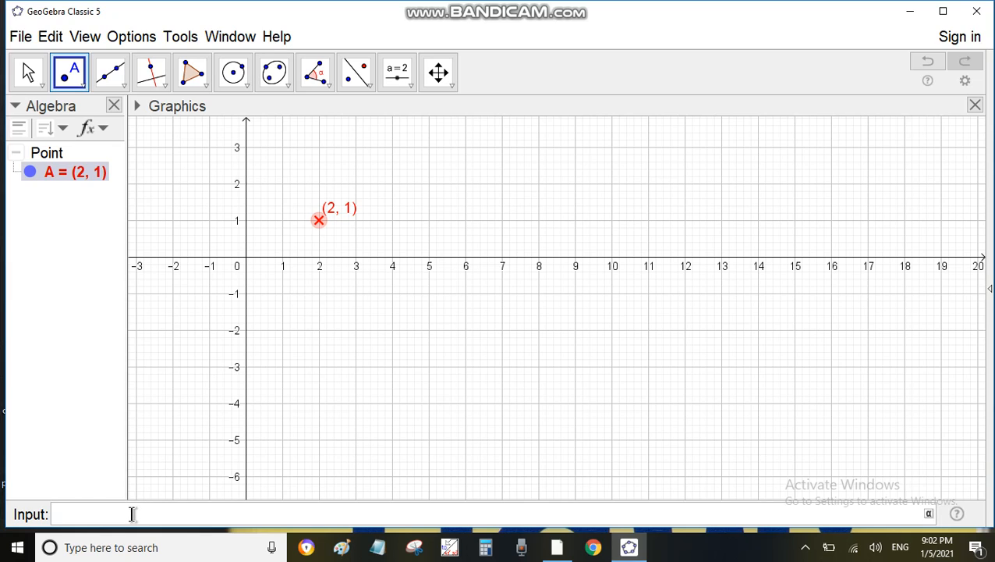
text(B)
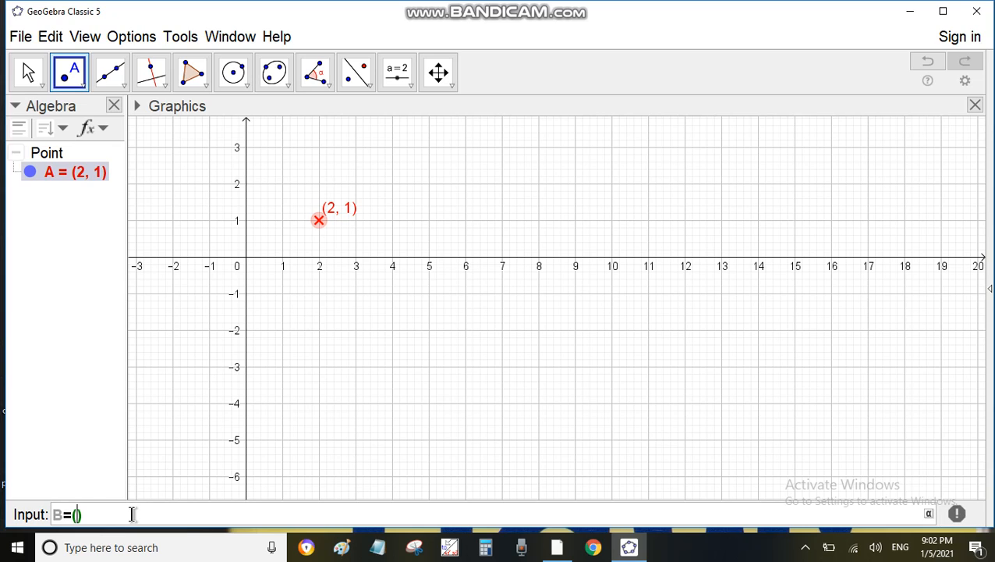
text(=(5,-1)
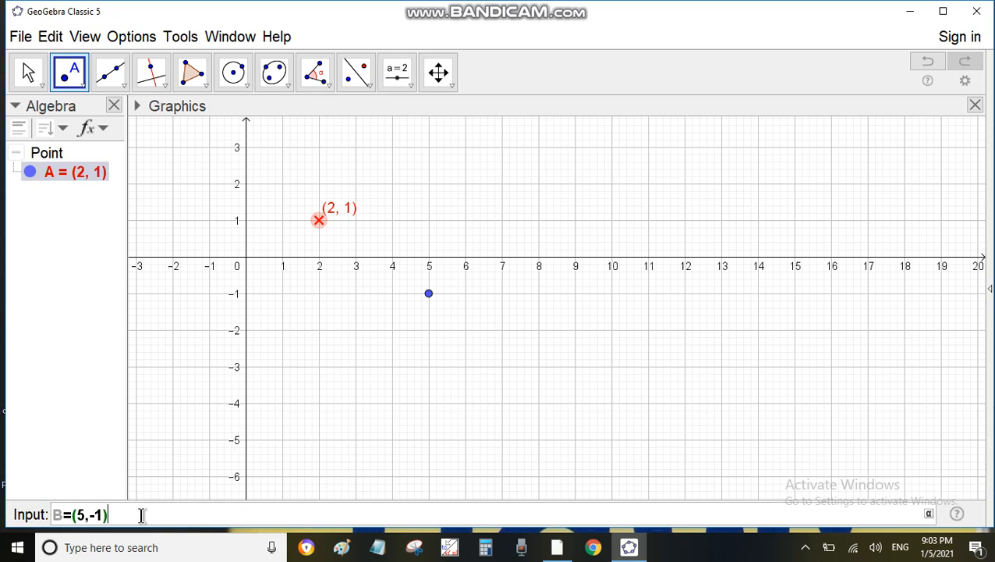
key(Return)
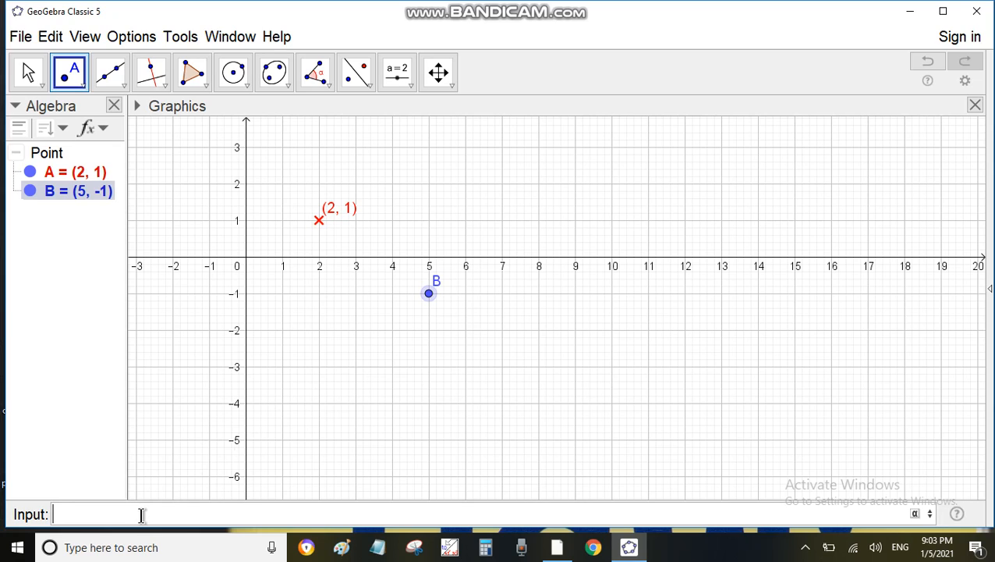
- Create a third point by entering the coordinates (-1,-2) without a name
text(()
text(-1,)
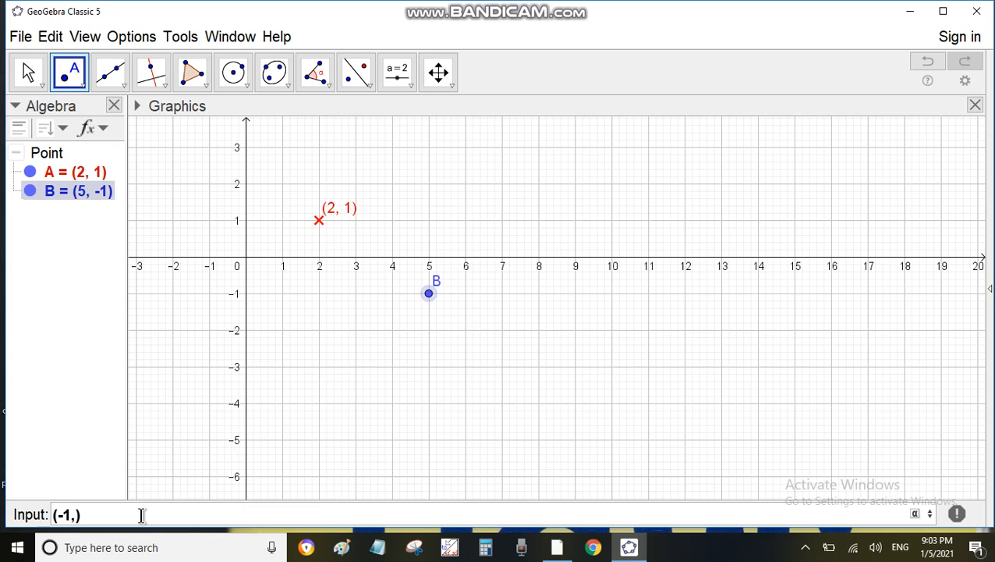
text(2)
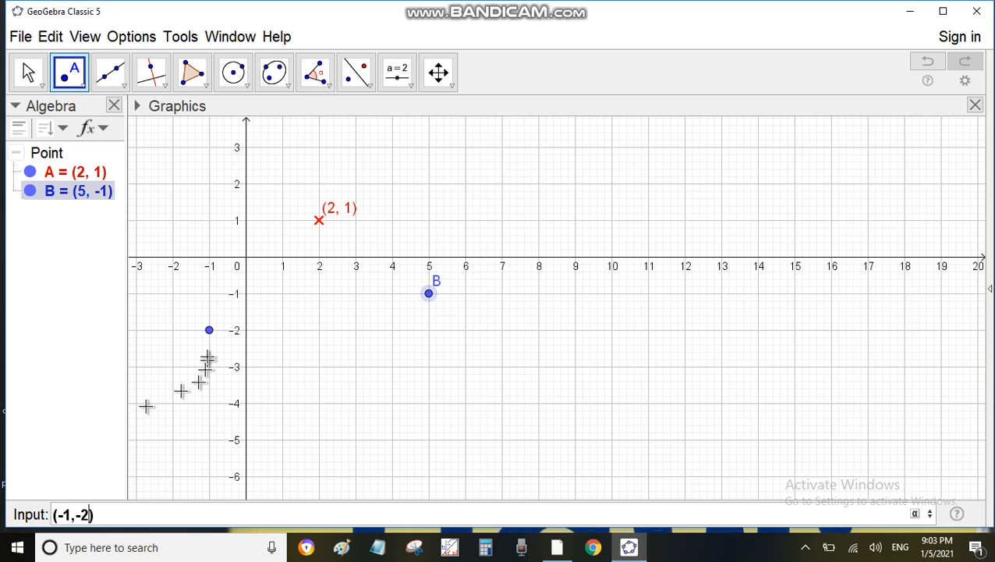
click(139, 513)
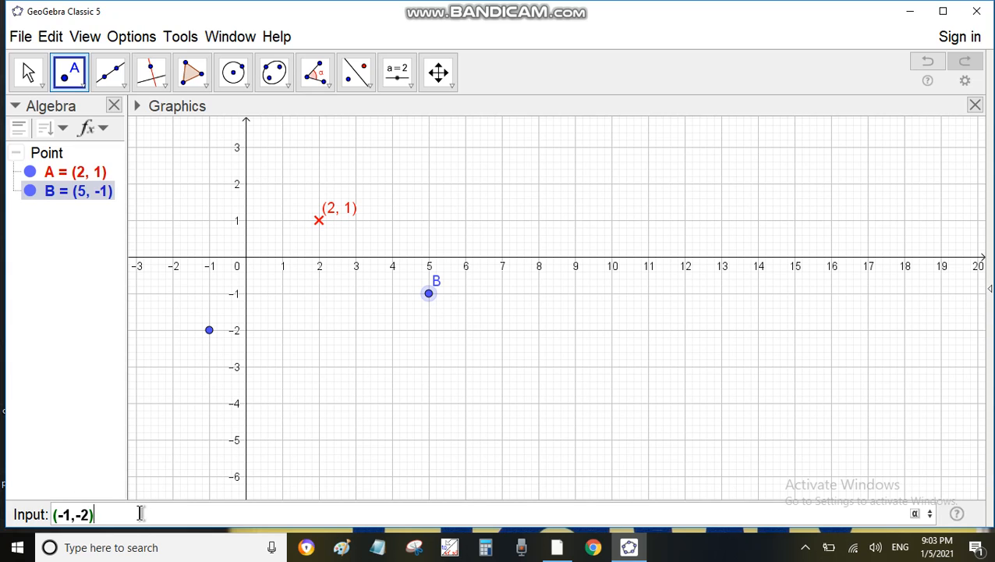
key(Return)
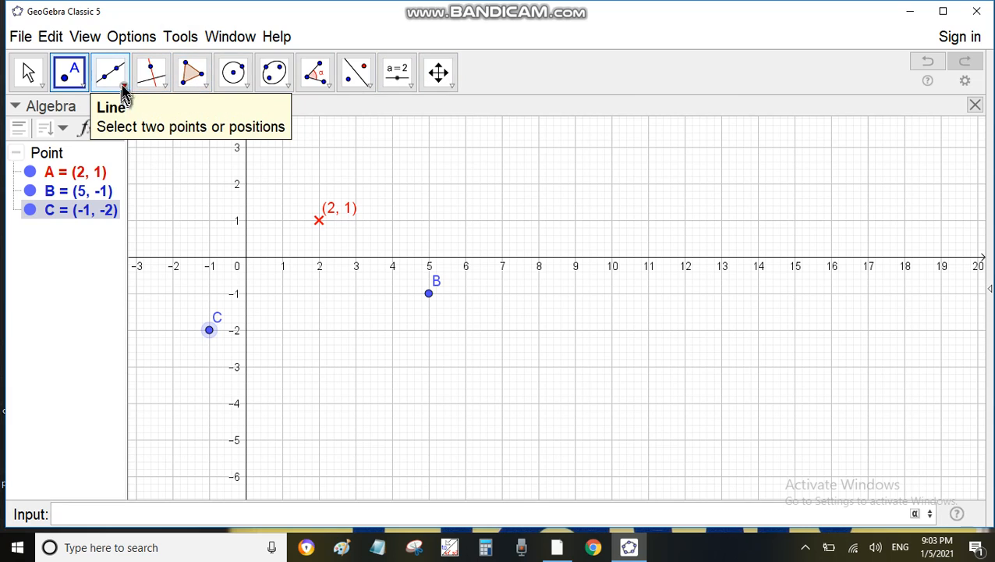
- Draw a segment from point C to point B and another segment between points A and B
click(124, 92)
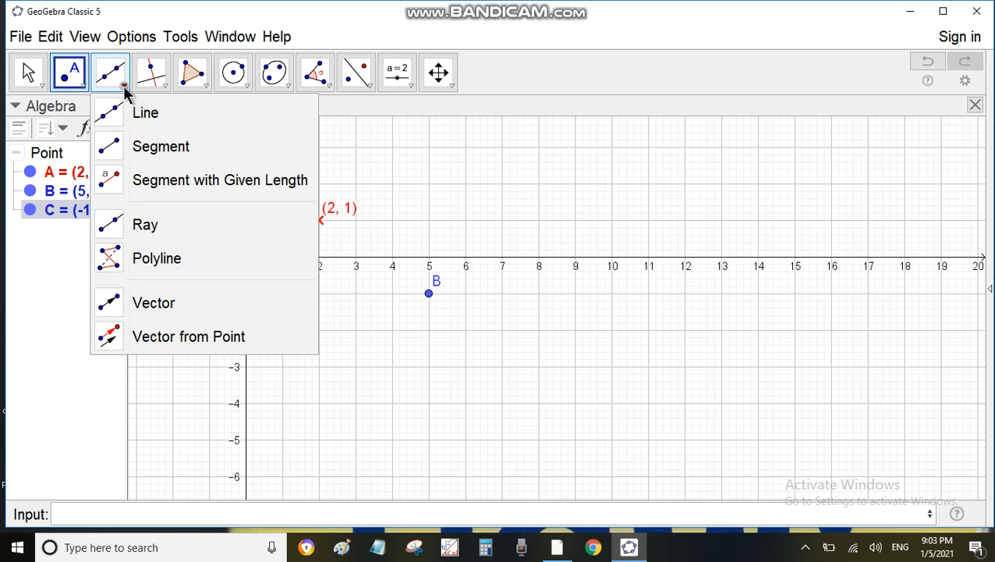
click(110, 148)
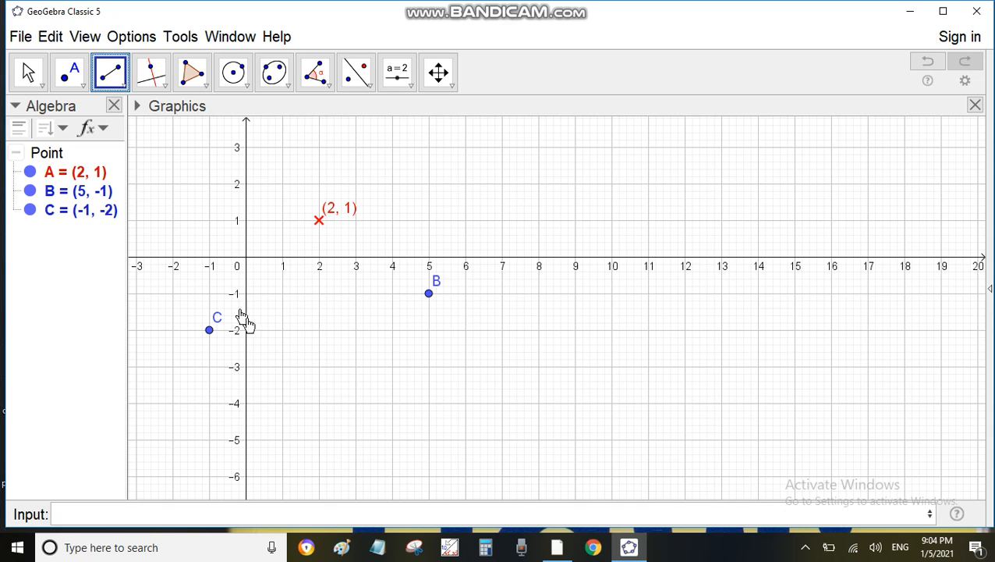
click(209, 331)
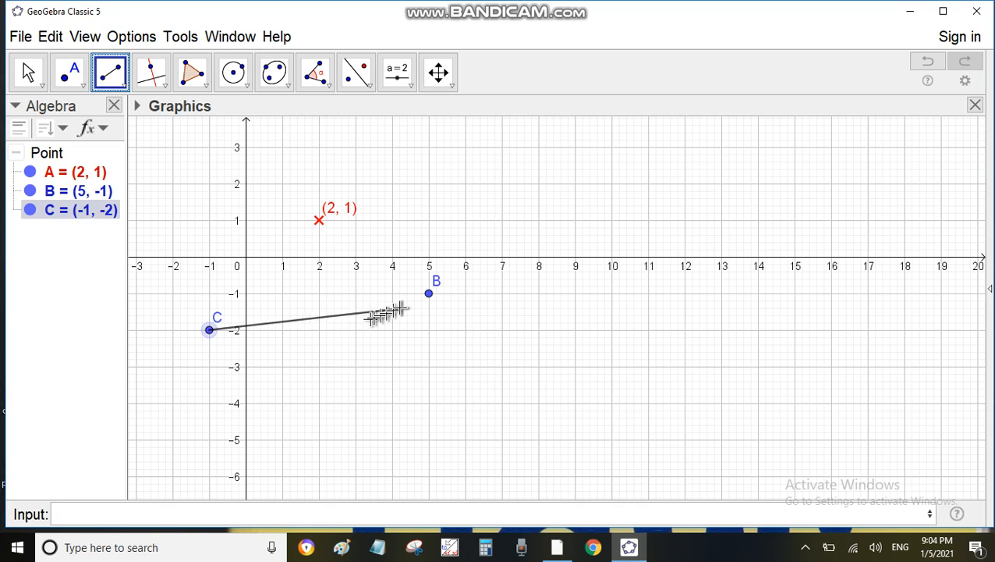
click(429, 295)
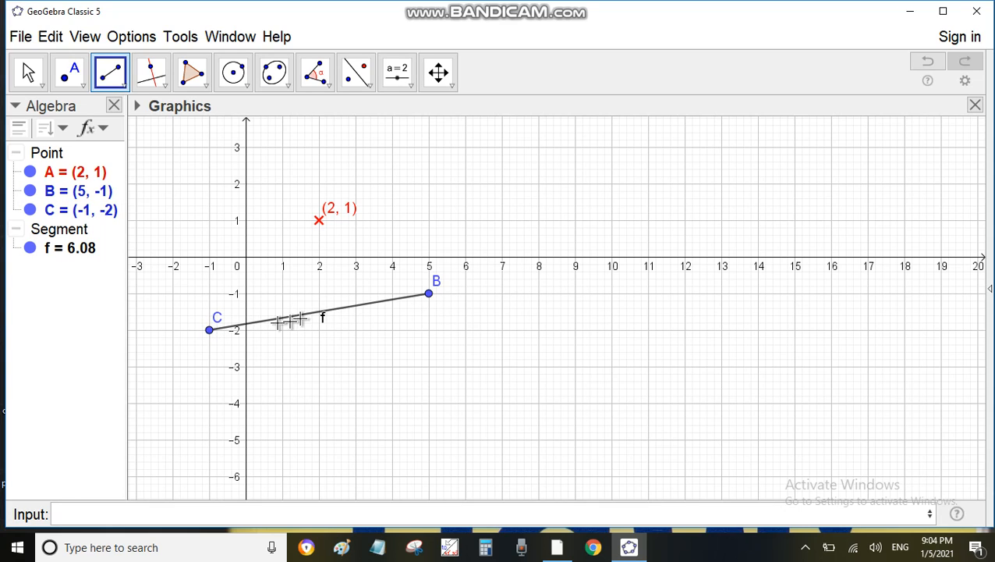
click(76, 173)
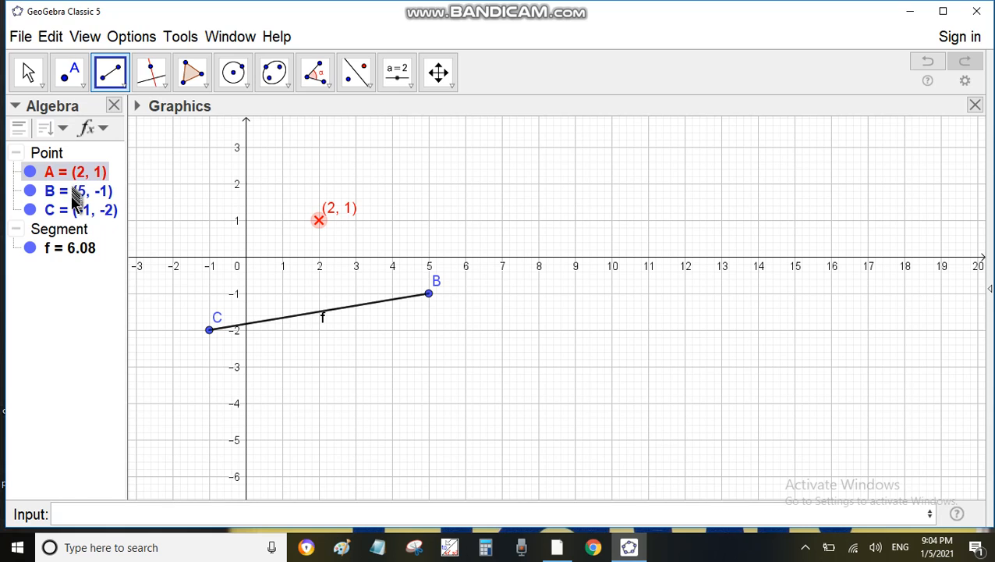
click(71, 197)
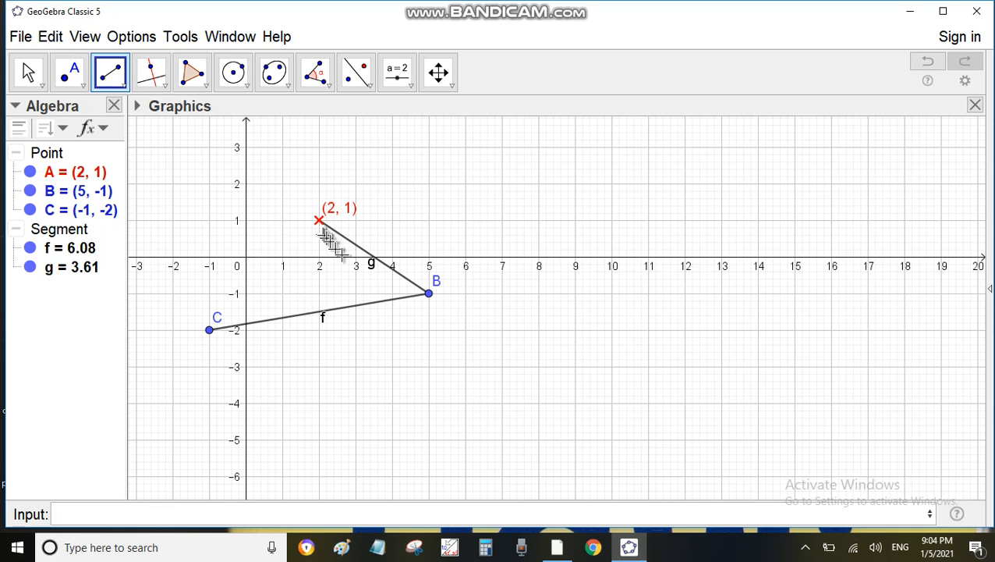
- Move point B straight down to (5, -3)
click(30, 71)
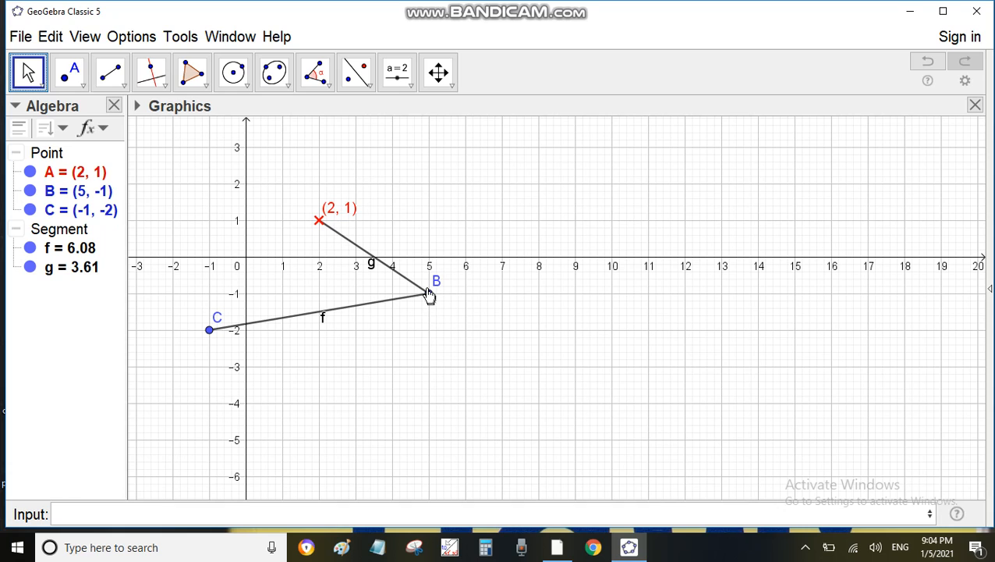
drag(429, 294, 428, 366)
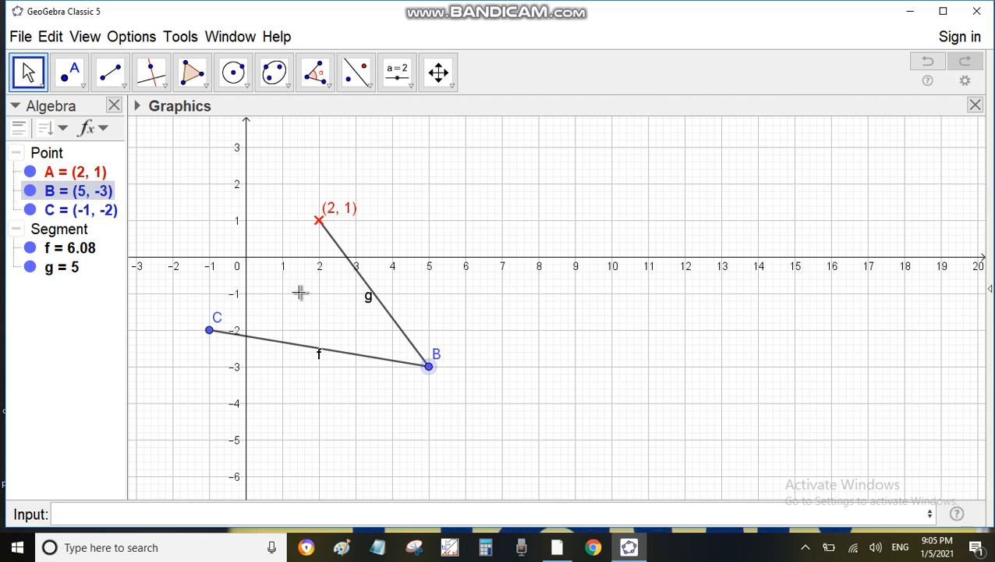
- Open the style properties of segment f, keep its line thickness at 5 and set its line opacity to about 80
right_click(89, 249)
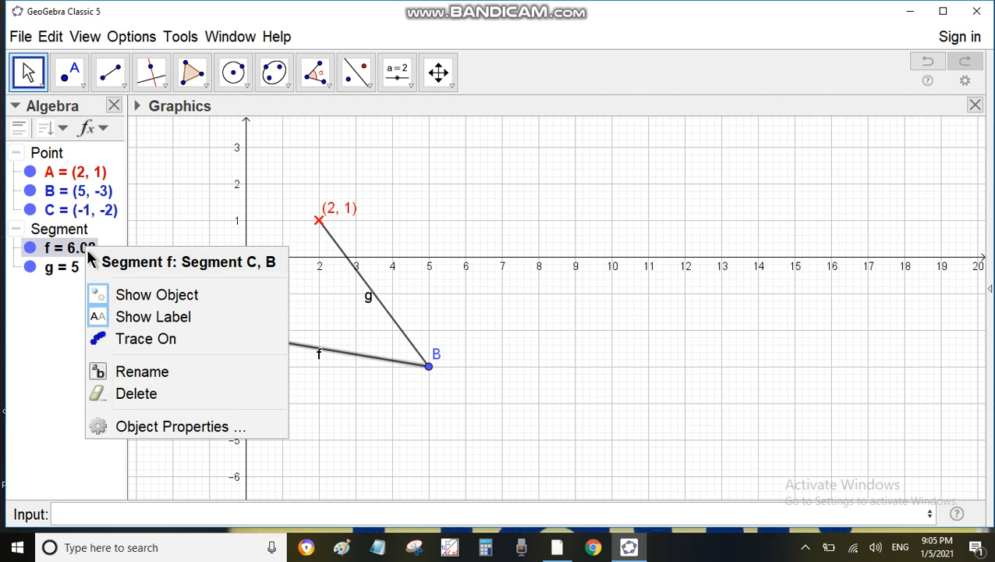
click(132, 427)
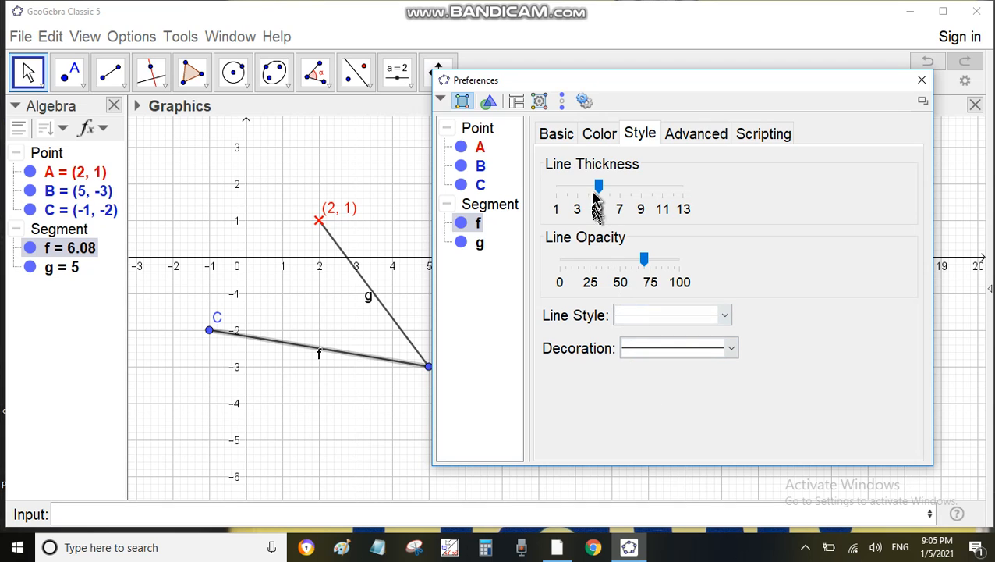
mouse_move(599, 186)
mouse_down()
mouse_move(685, 198)
mouse_move(603, 195)
mouse_up()
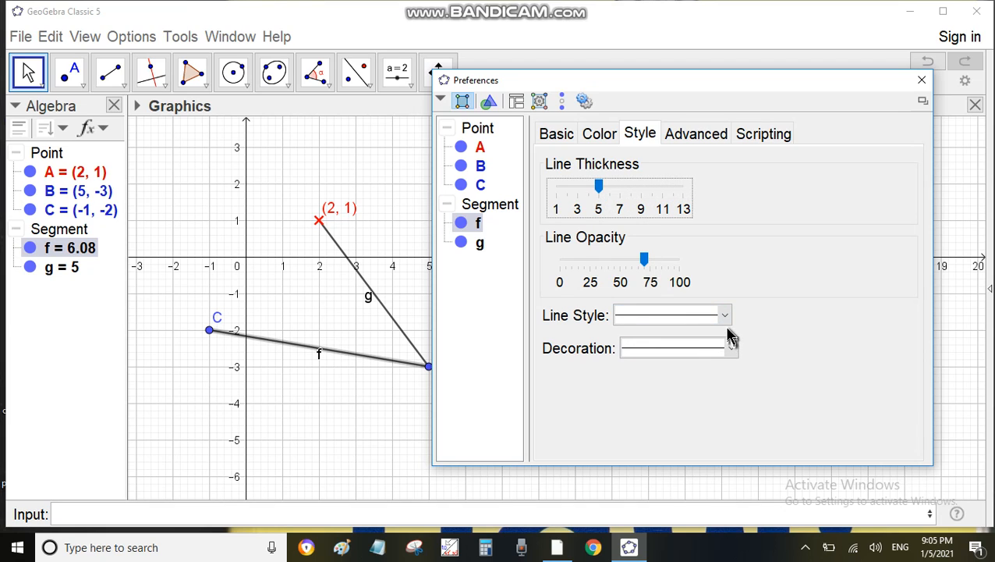
mouse_move(647, 266)
mouse_down()
mouse_move(677, 274)
mouse_move(570, 275)
mouse_move(655, 283)
mouse_up()
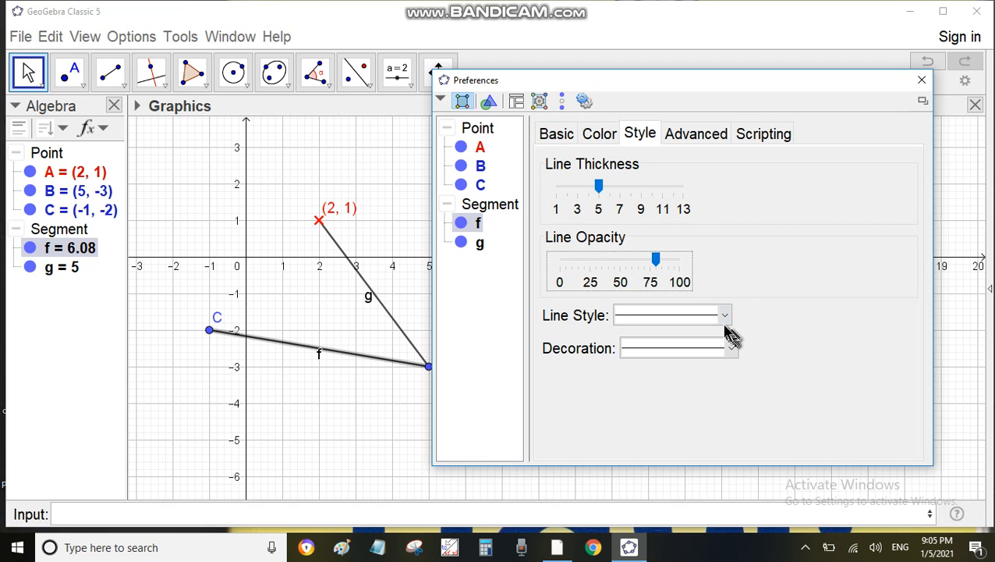
- Try the long-dashed and dotted line styles on segment f, and settle on the dash-dot style
click(722, 319)
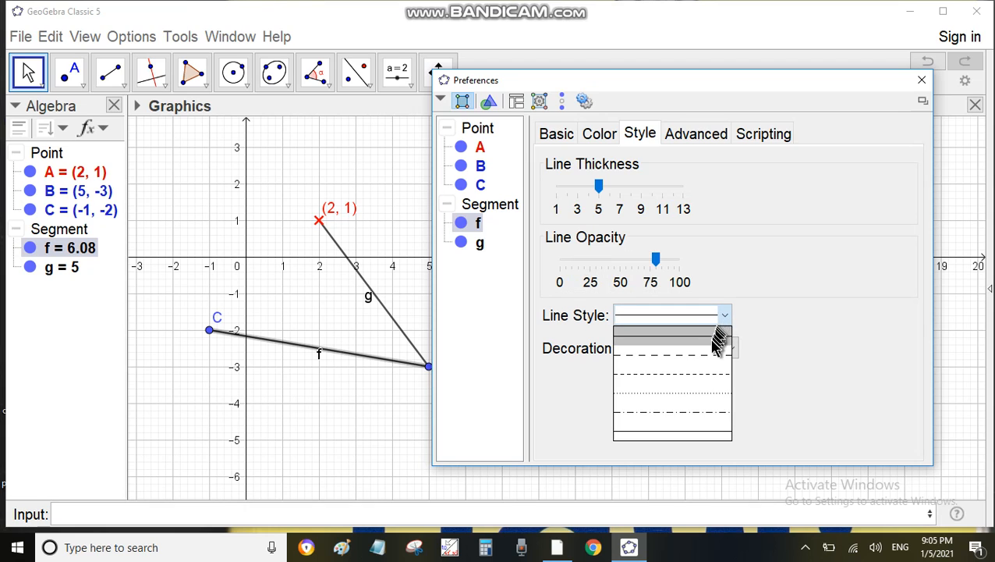
click(709, 359)
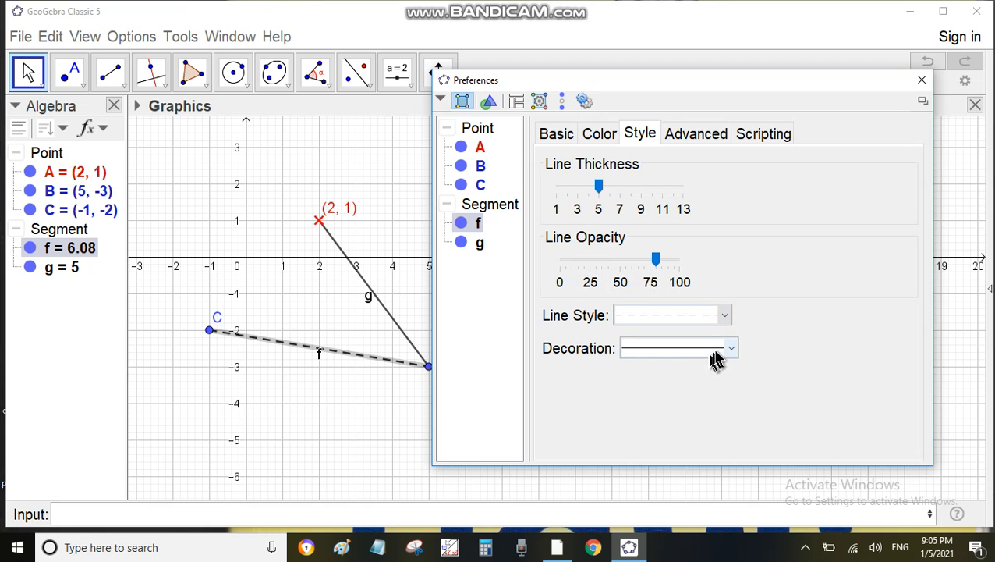
click(724, 323)
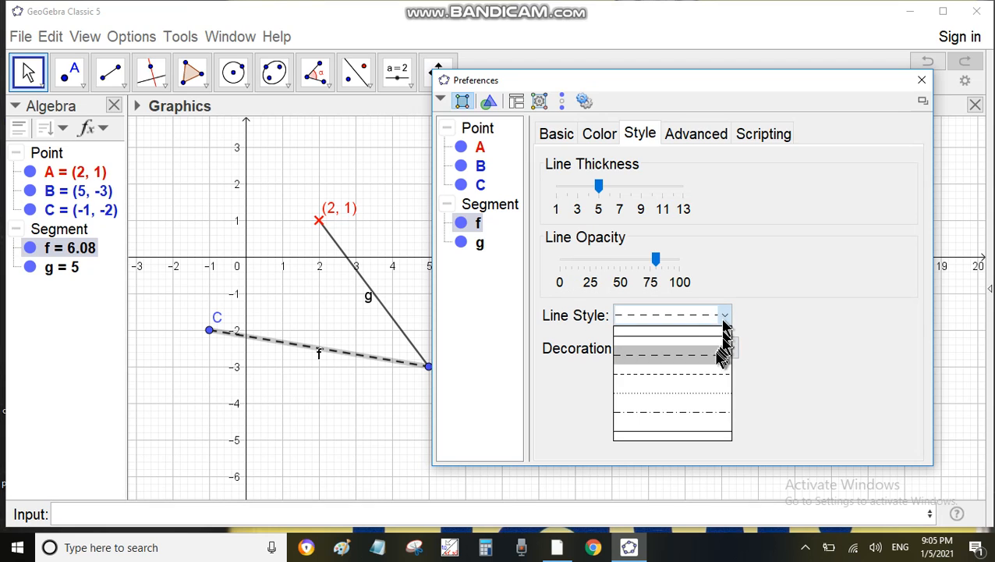
click(706, 393)
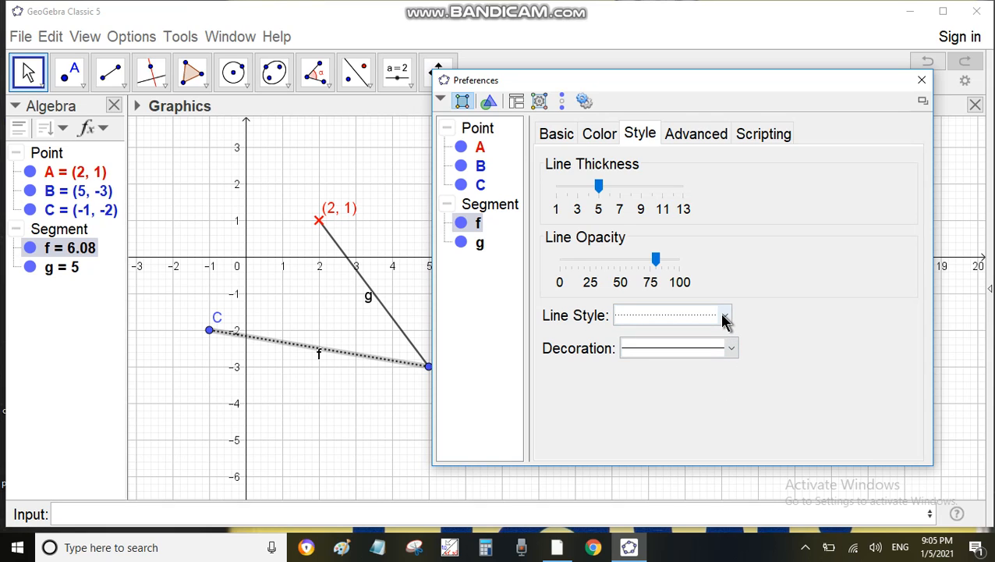
click(724, 320)
click(706, 416)
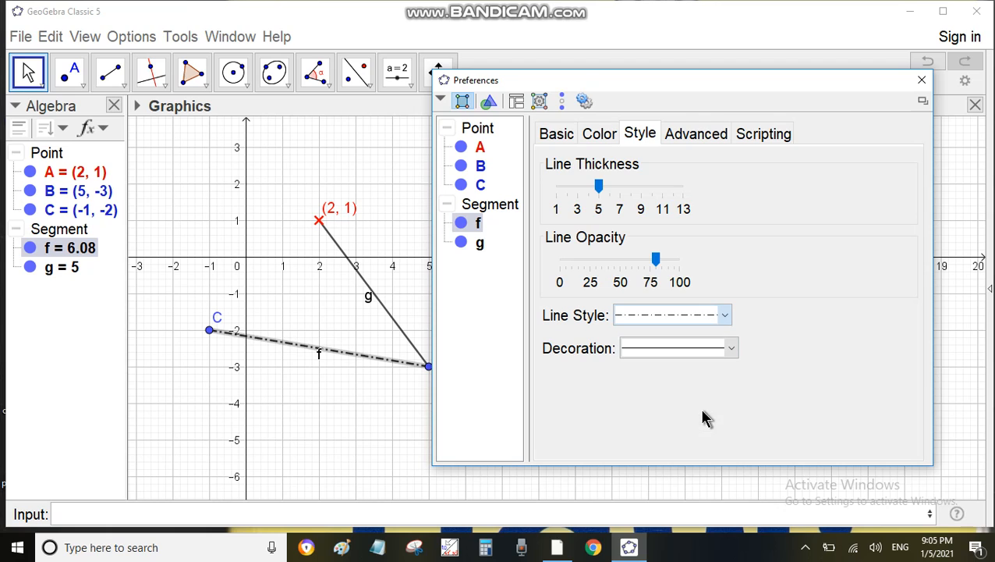
- Apply the single-tick decoration to segment f and to segment g
click(732, 351)
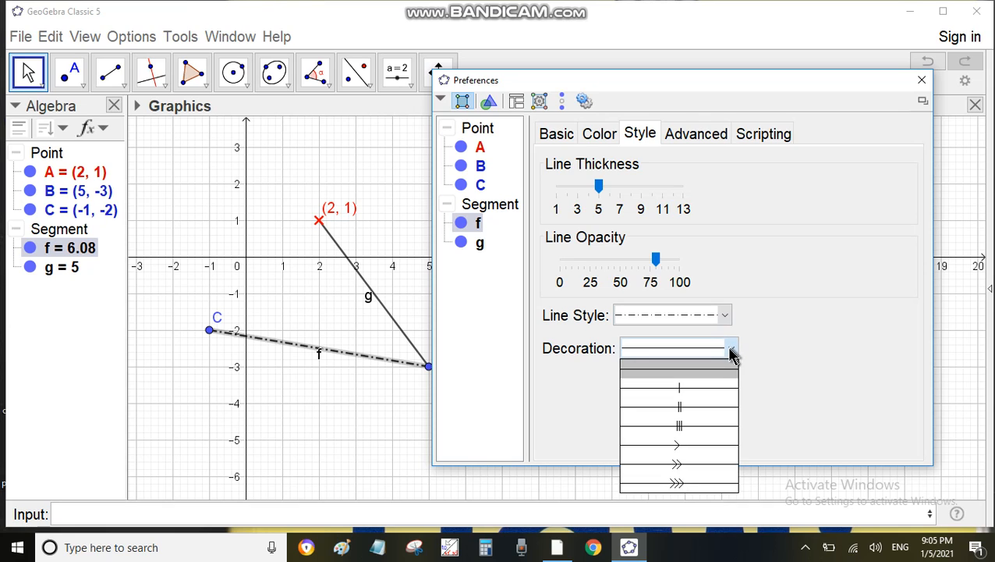
click(693, 390)
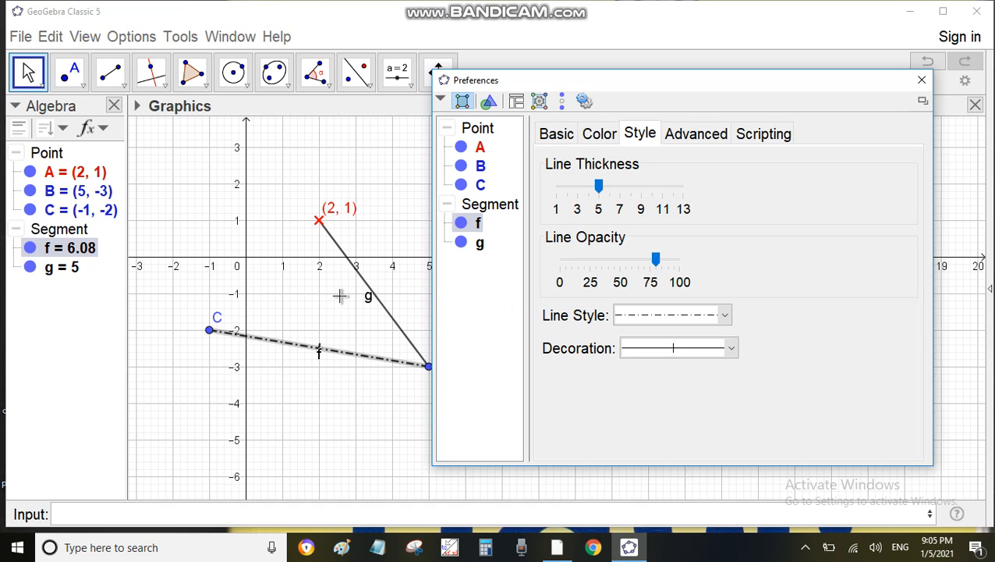
click(70, 270)
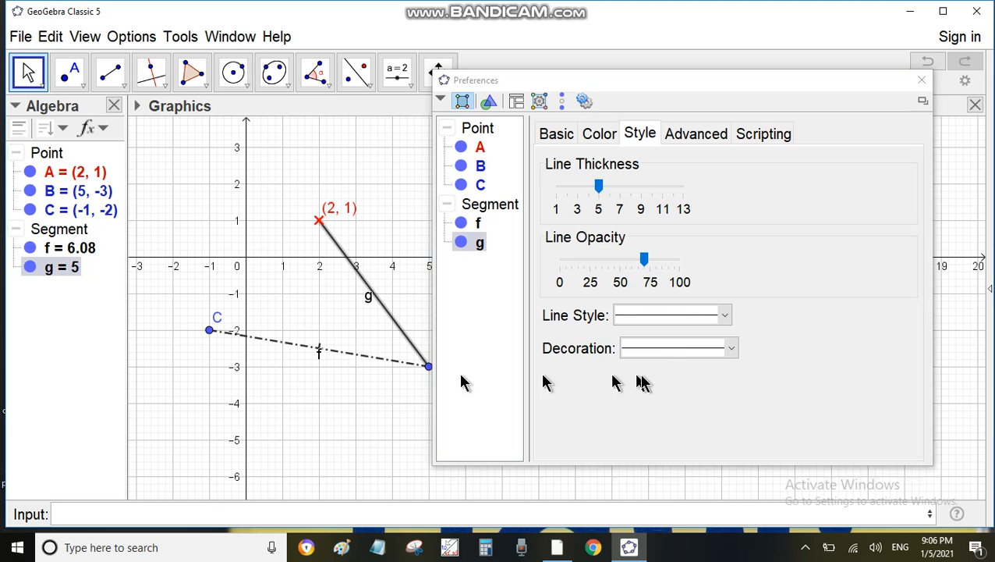
click(731, 351)
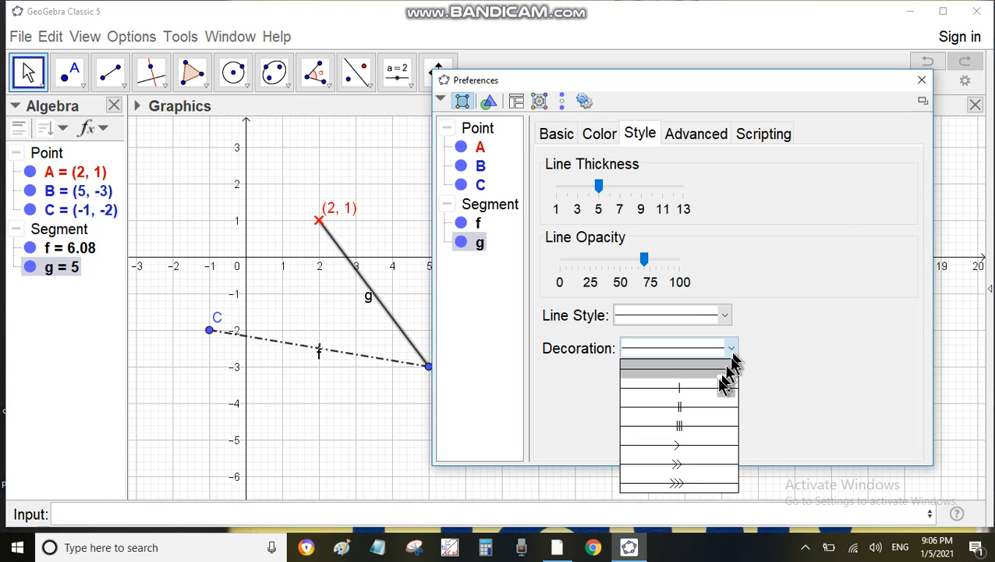
click(711, 390)
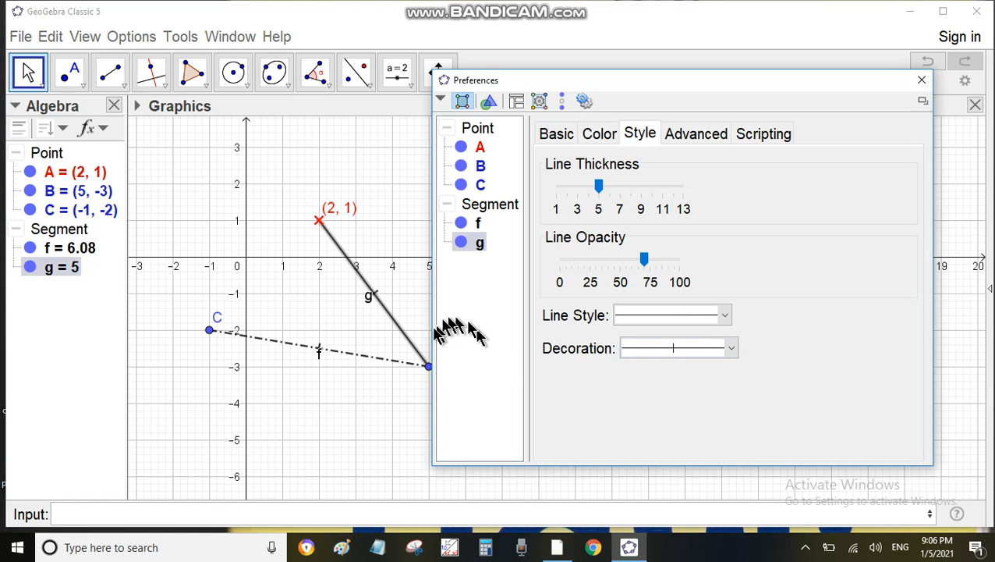
- Move the labels g and f clear of the tick marks to just below their segments, and close the preferences
click(369, 304)
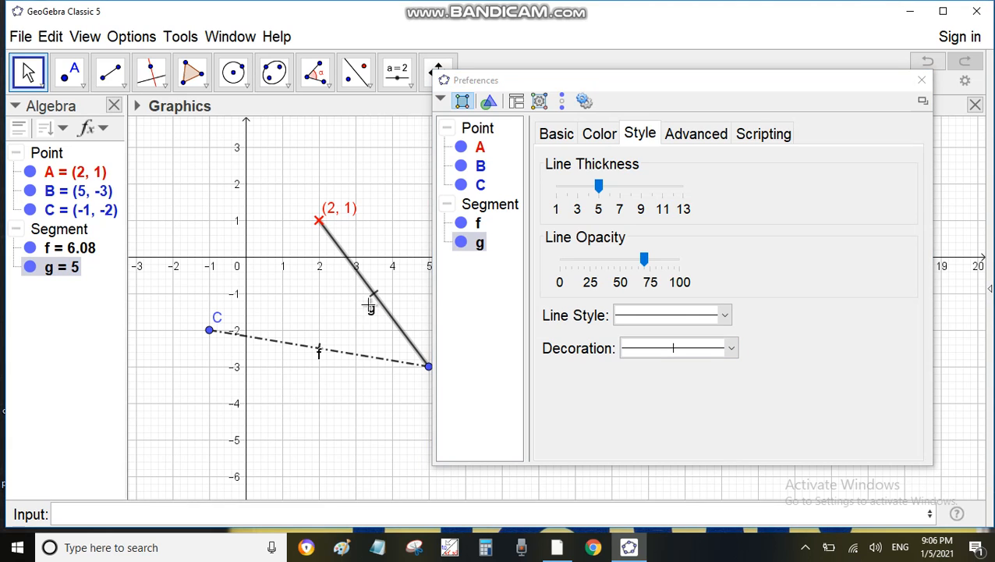
drag(320, 354, 333, 370)
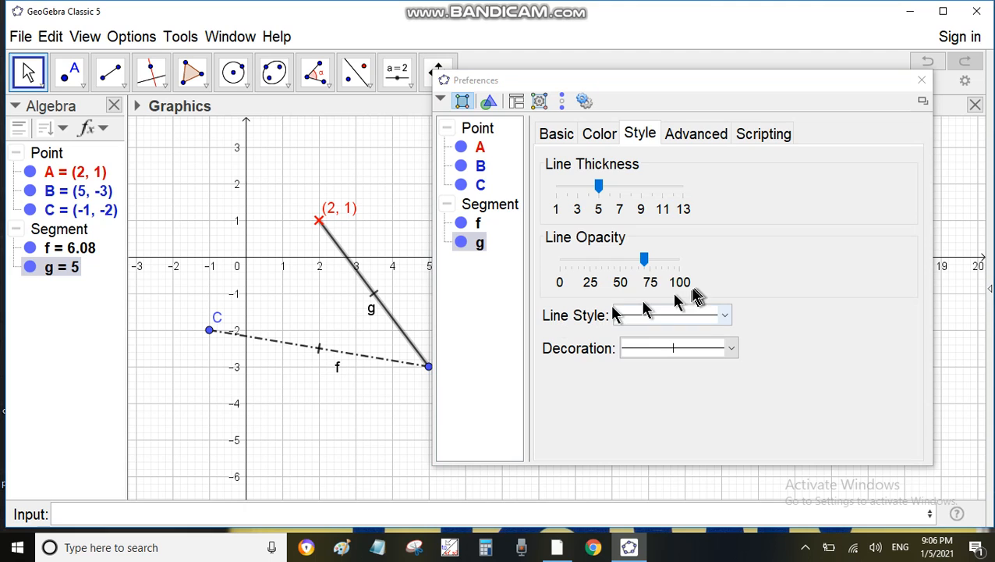
click(920, 83)
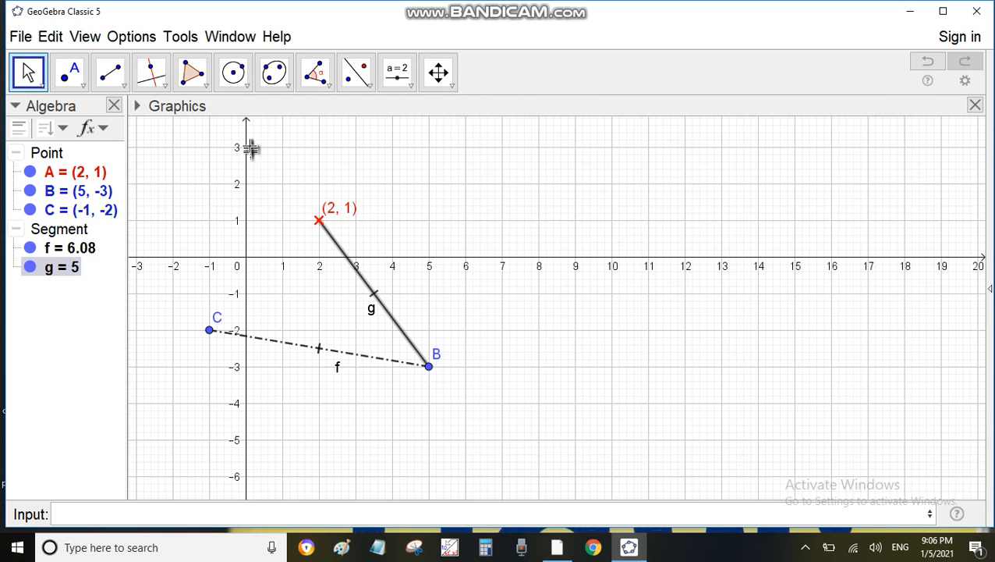
- Draw a circle centered at (9, 2) through (11, 1) and another circle centered at point B through point C
click(234, 76)
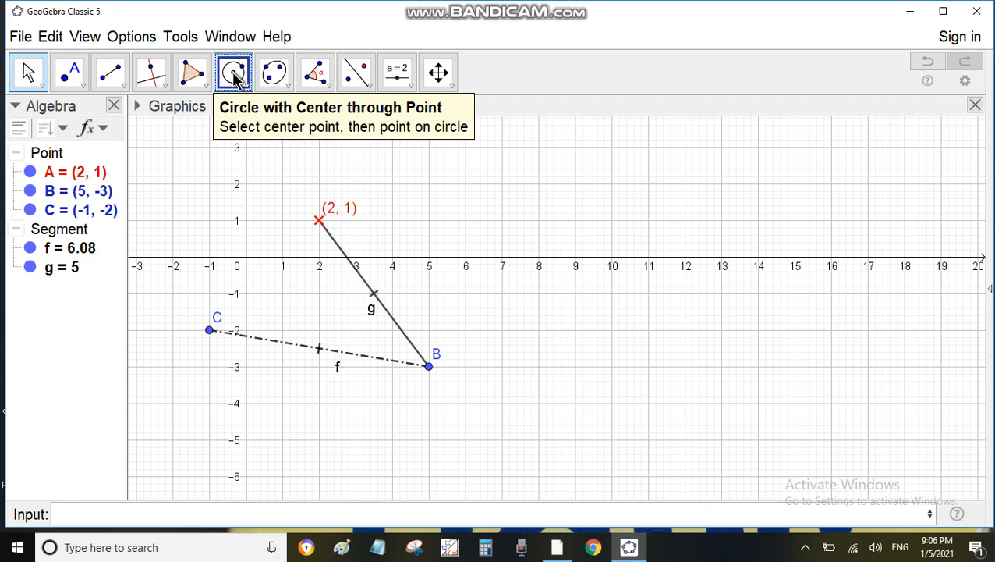
click(574, 185)
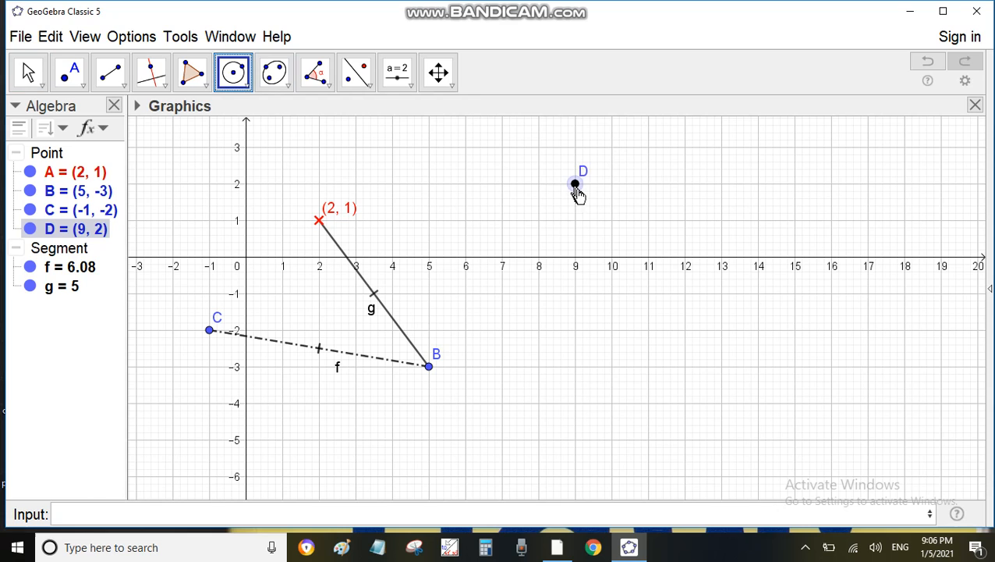
click(648, 222)
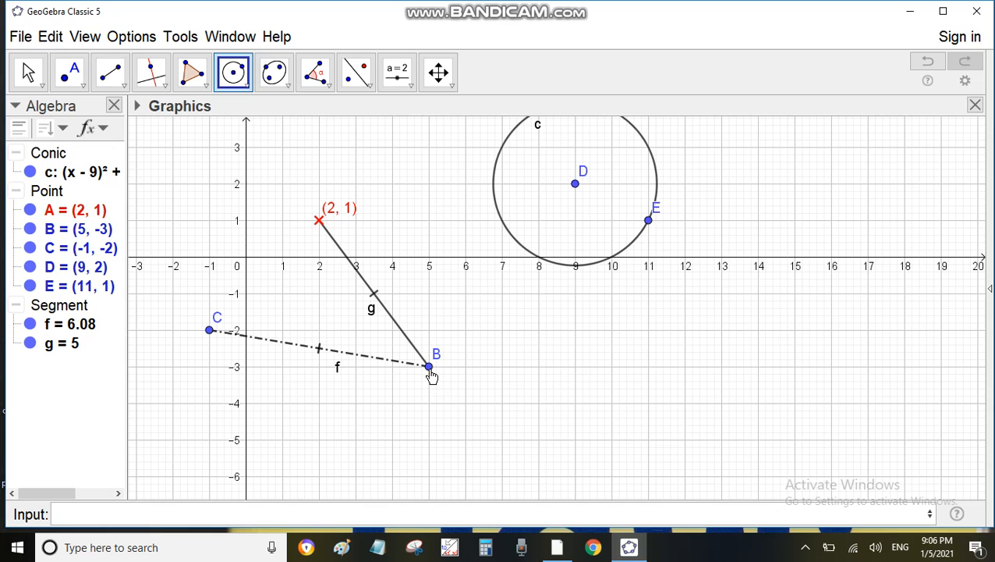
click(429, 367)
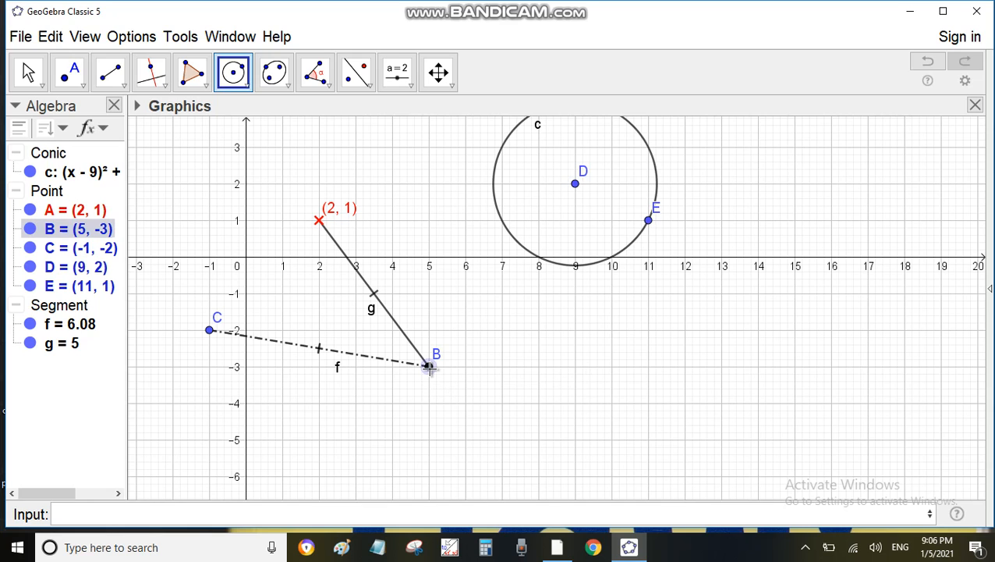
click(209, 332)
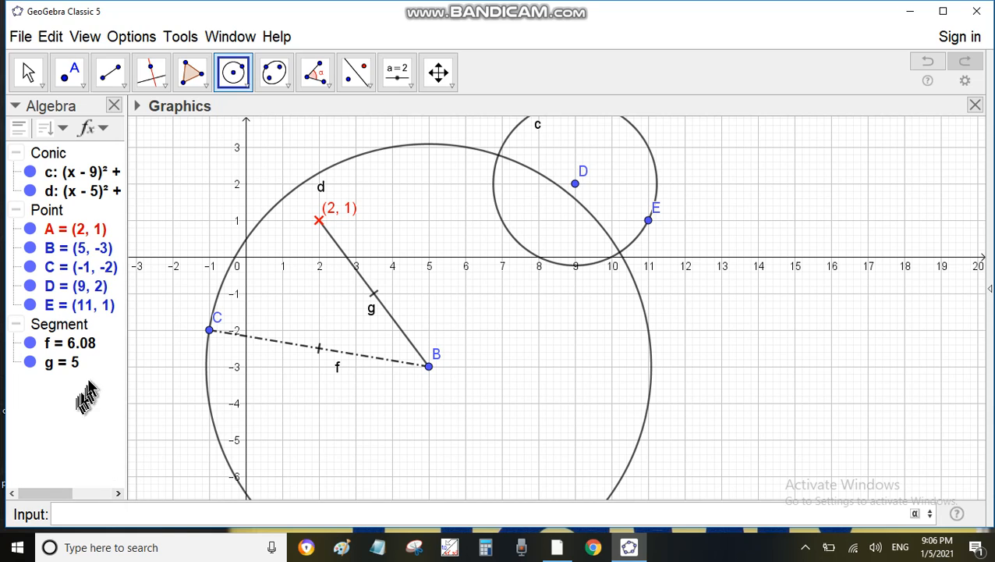
text(ir)
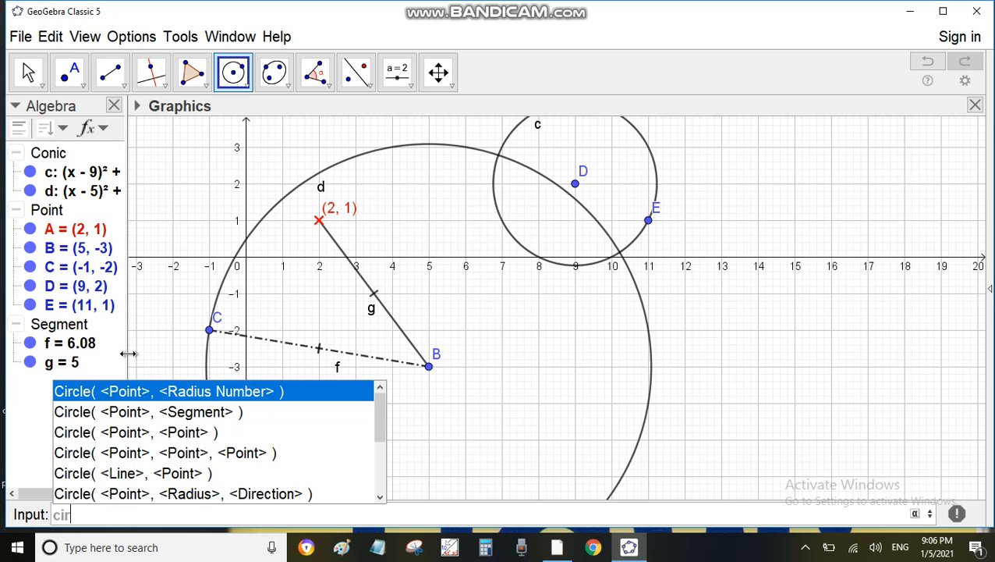
click(204, 390)
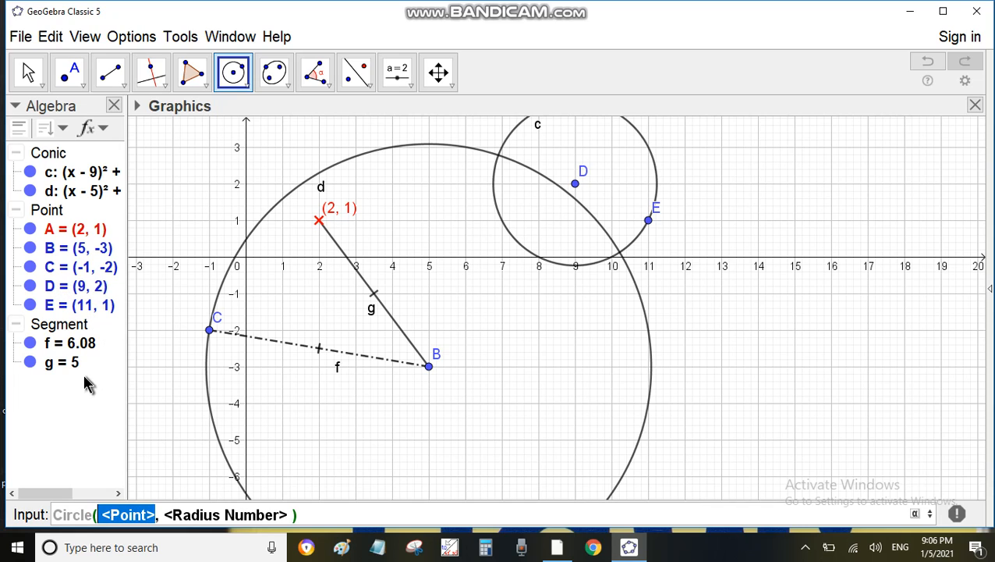
text(C)
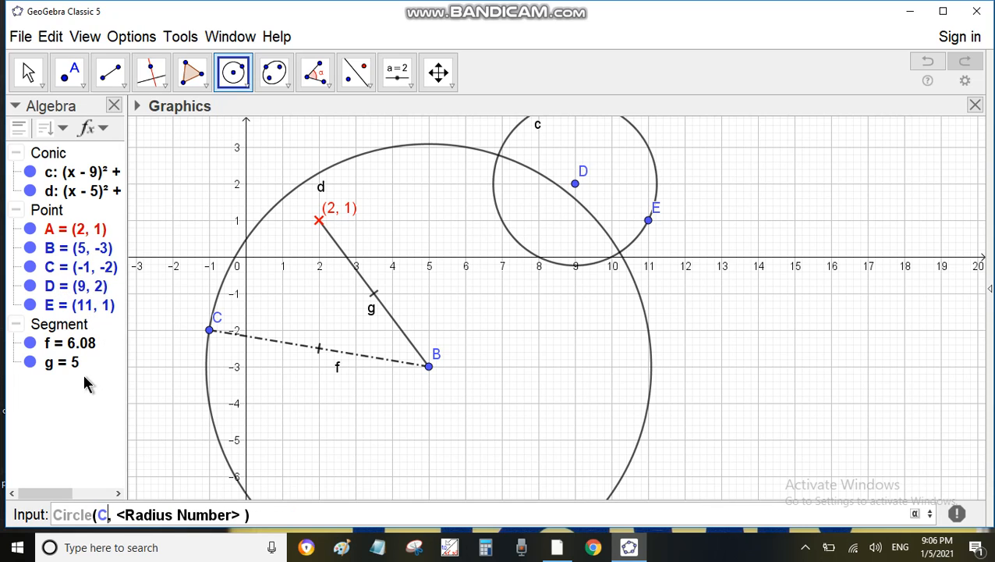
key(Tab)
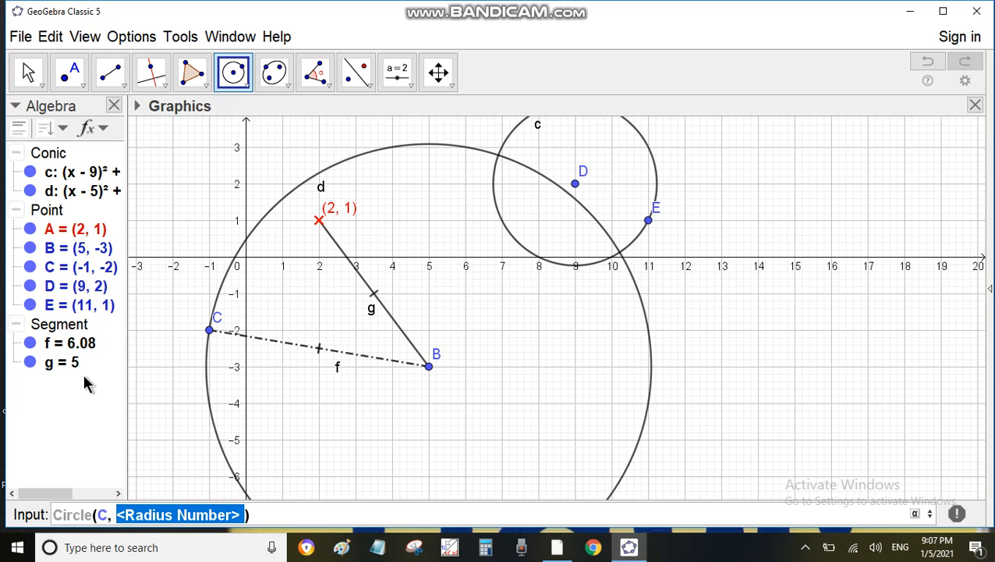
text(D)
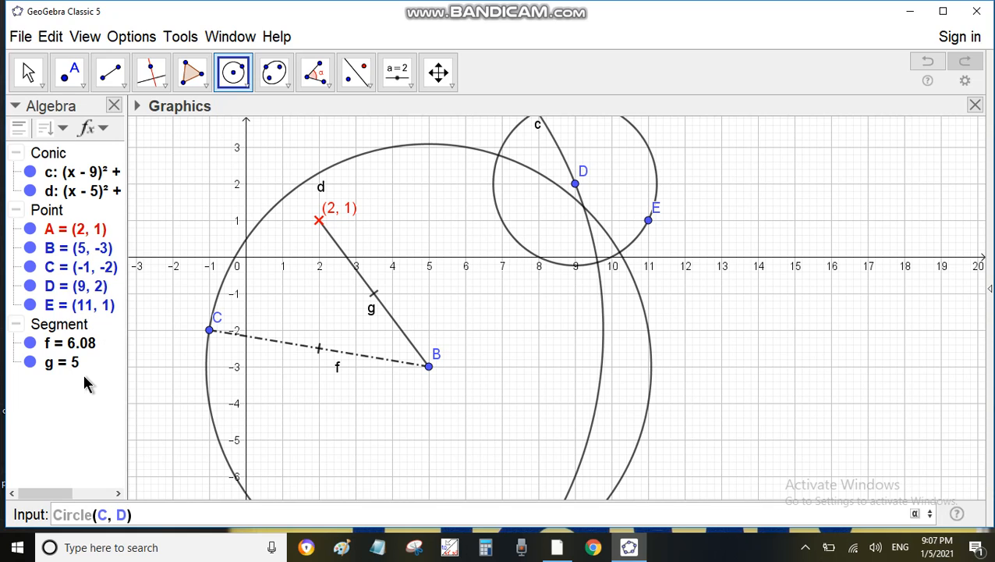
scroll(344, 296, down, 4)
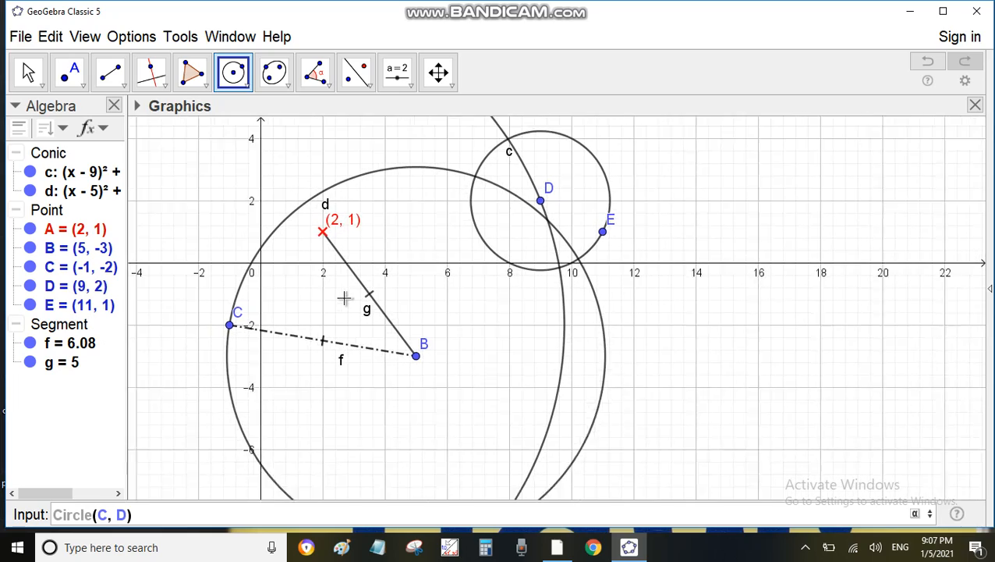
scroll(288, 322, down, 4)
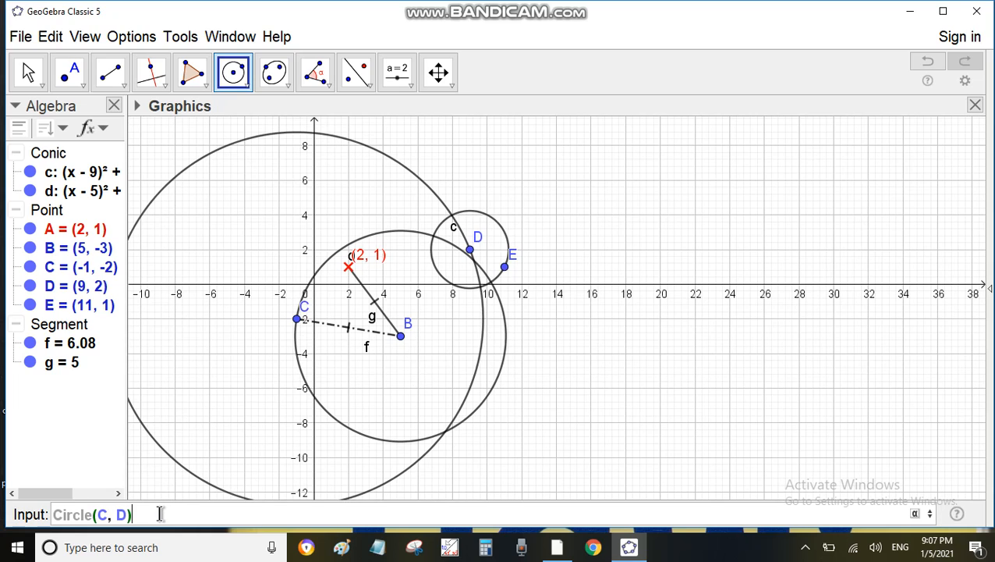
key(BackSpace)
key(BackSpace)
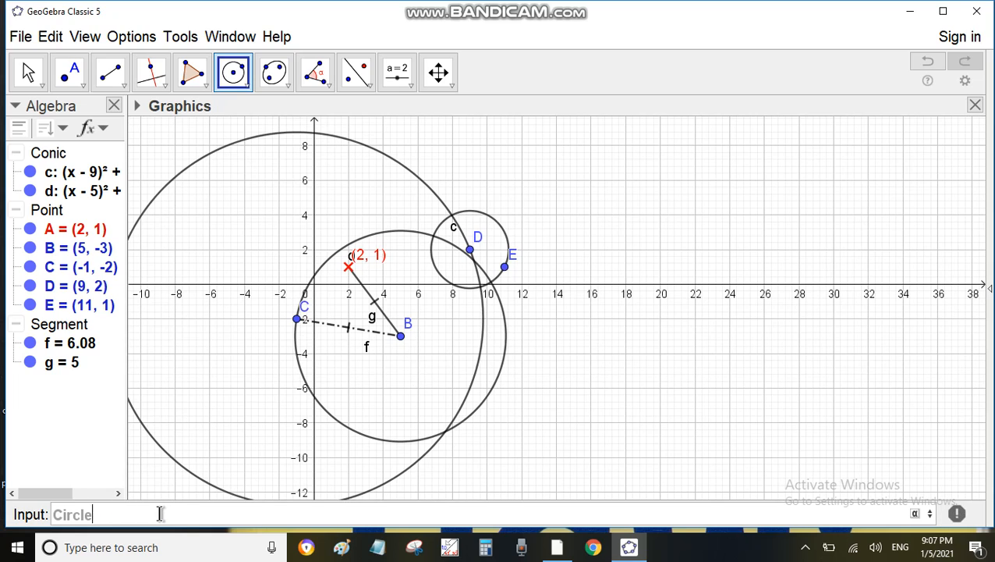
key(BackSpace)
key(BackSpace)
key(BackSpace)
key(BackSpace)
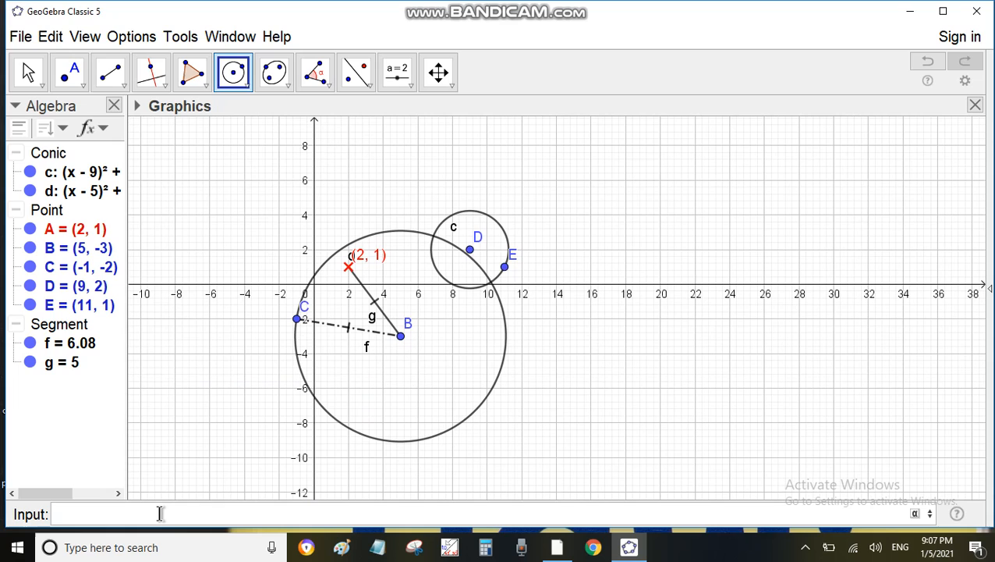
- Create a circle centered at (0,0) with radius 2 by entering the Circle command with a point and radius number
text(cir)
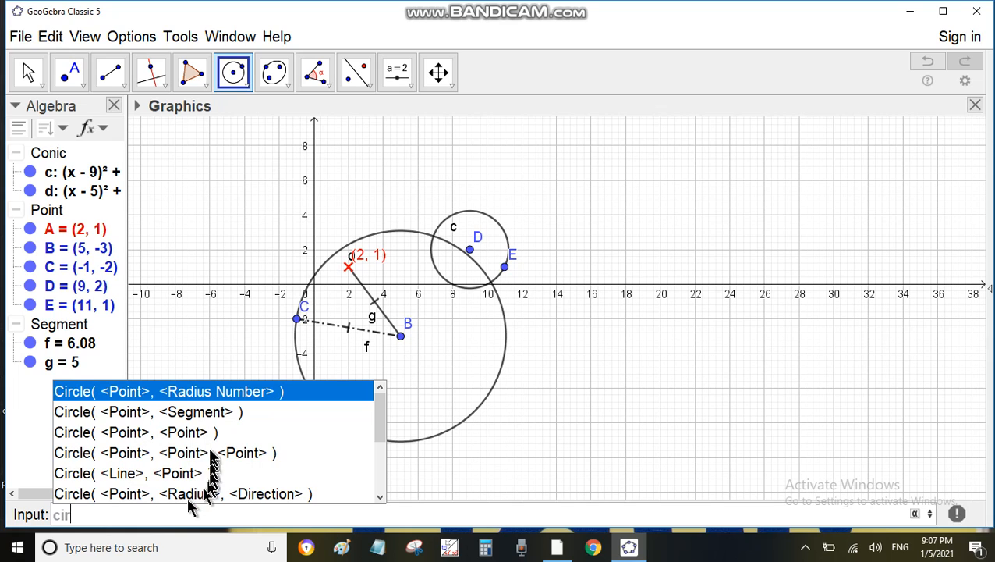
click(202, 391)
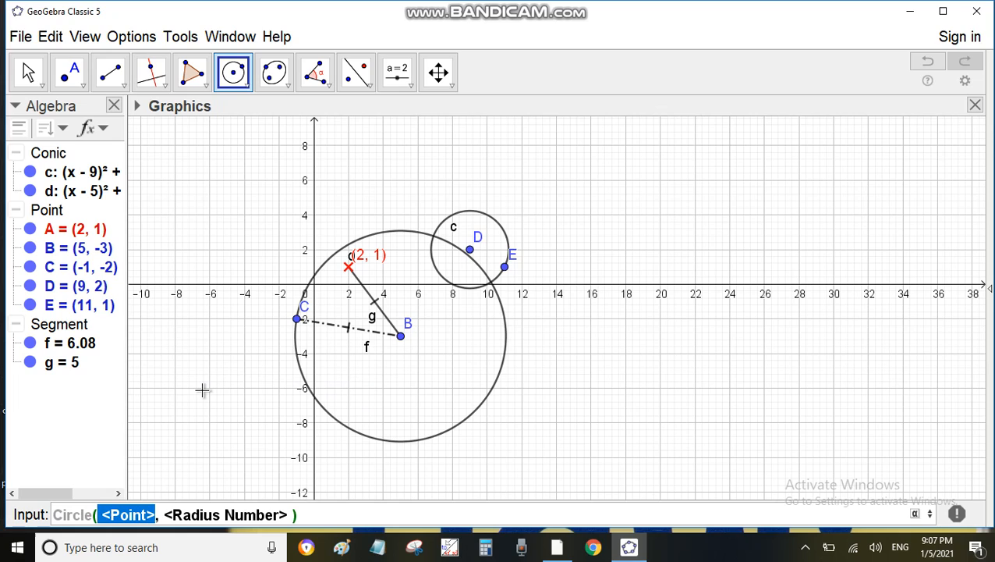
text((0)
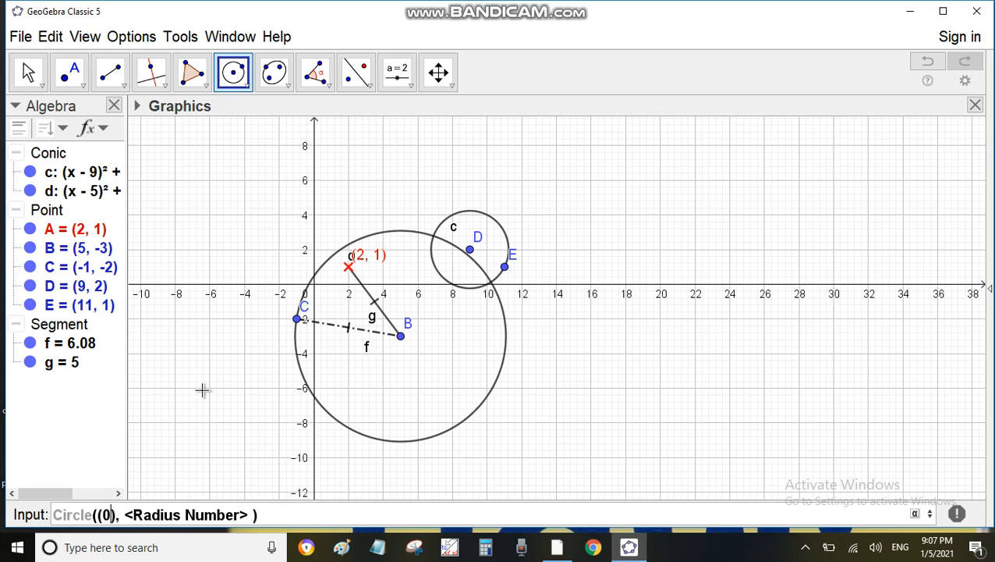
text(,0)
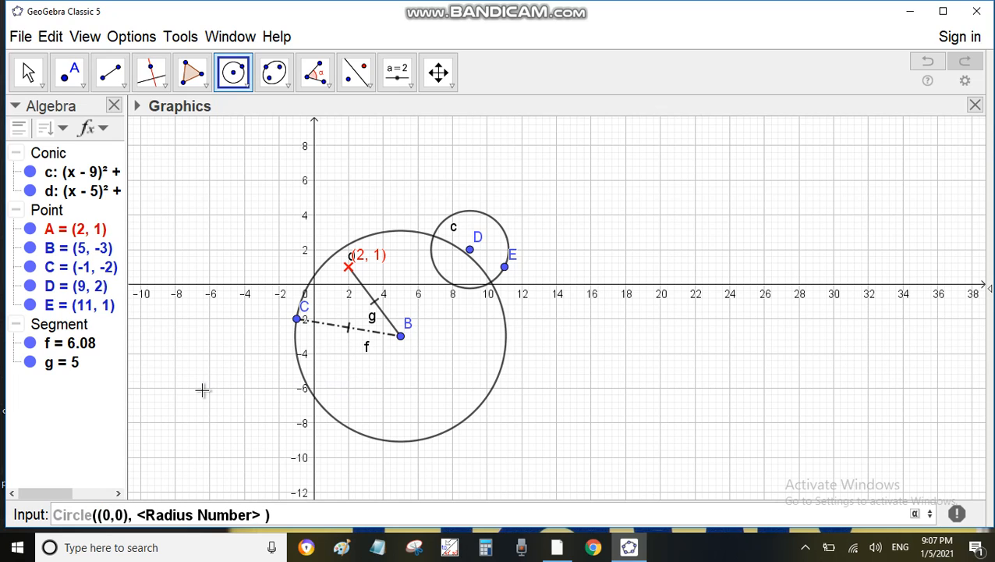
key(Tab)
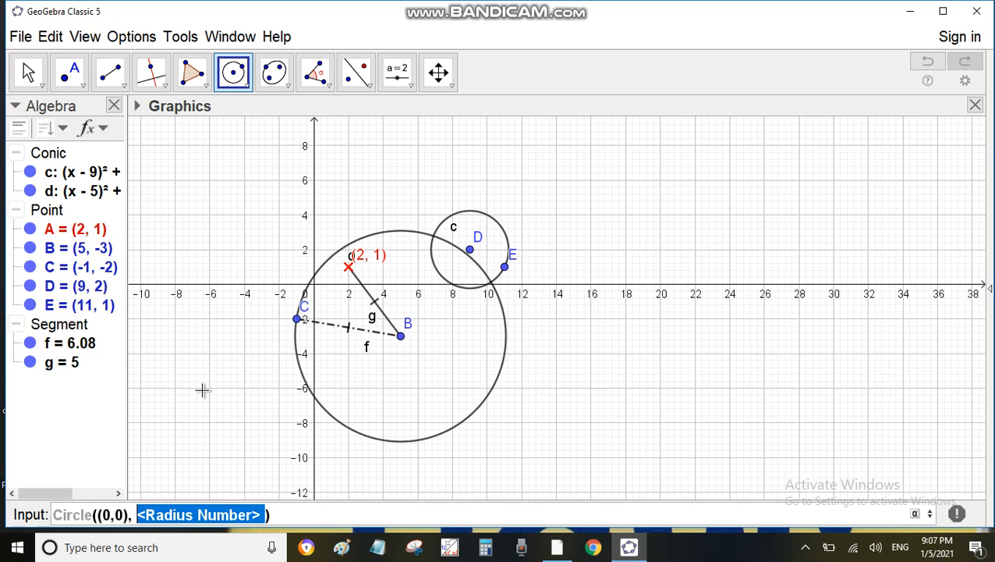
text(2)
key(Return)
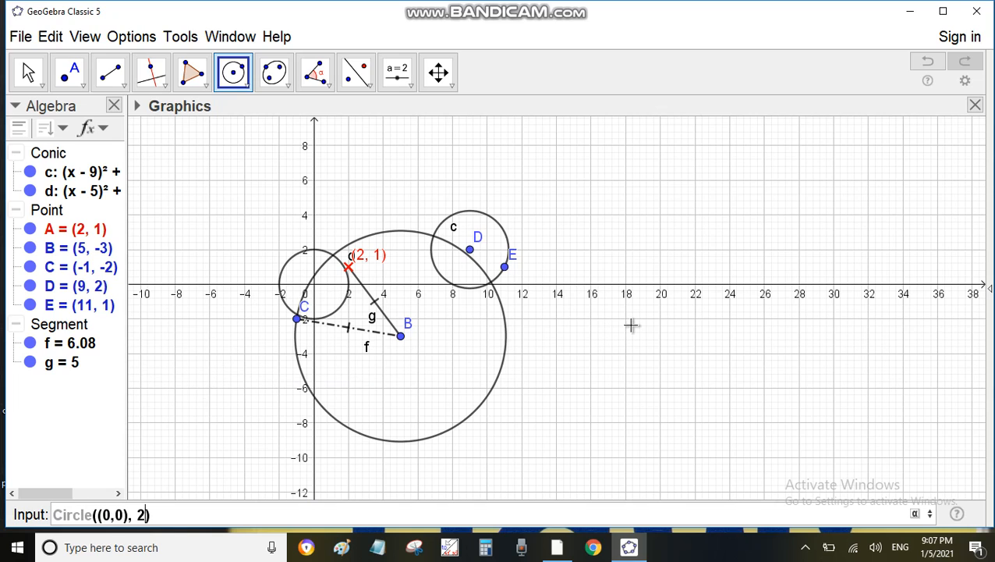
- Set the line thickness of circle d, centered at B through C, to 4 and fill it with the Honeycomb pattern
right_click(507, 332)
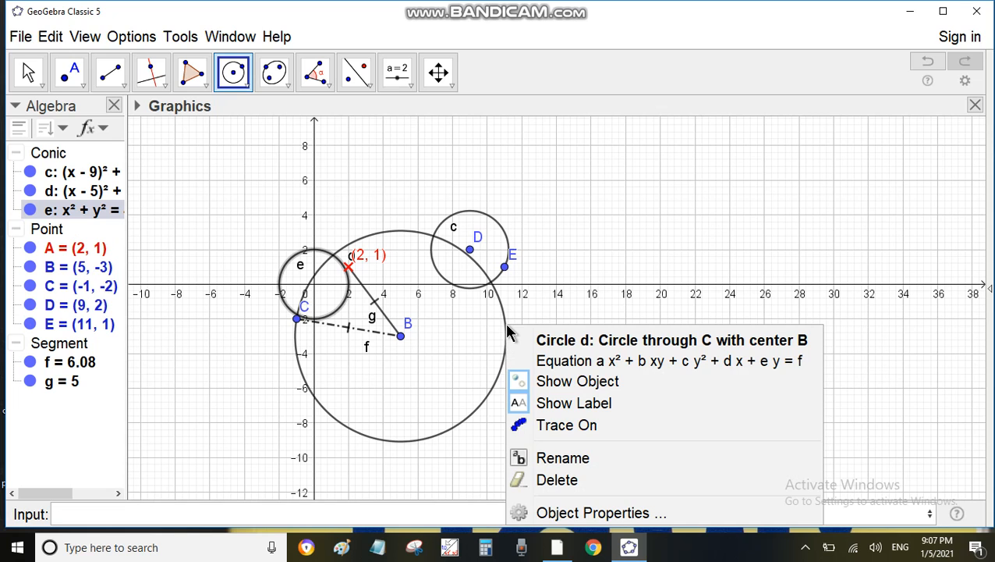
click(543, 515)
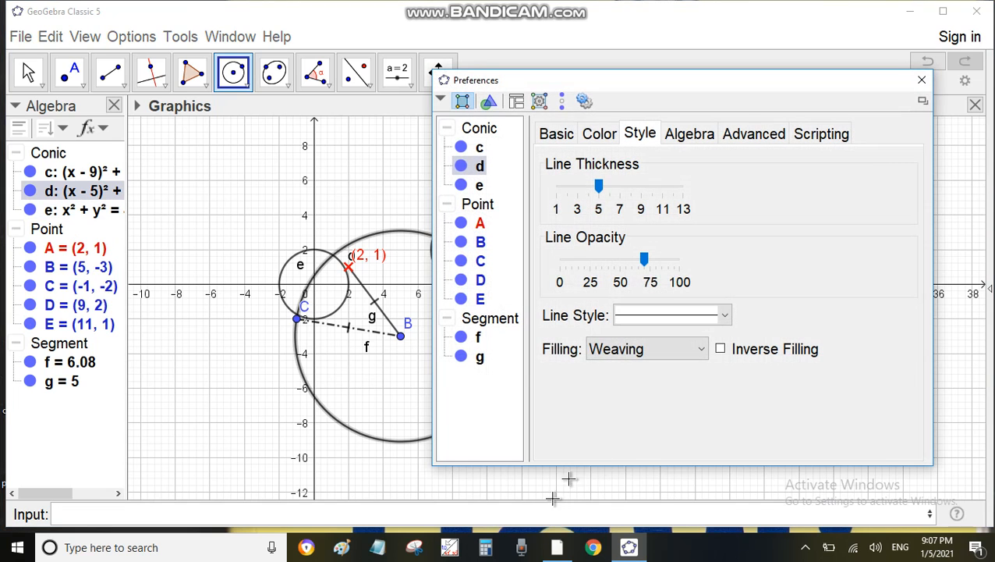
mouse_move(597, 196)
mouse_down()
mouse_move(684, 199)
mouse_move(591, 200)
mouse_move(588, 188)
mouse_up()
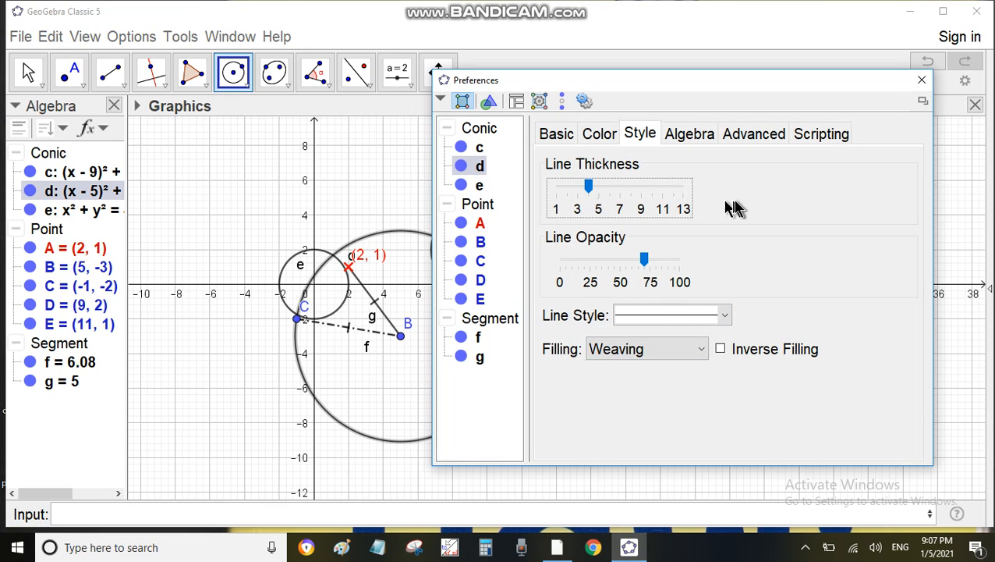
click(702, 350)
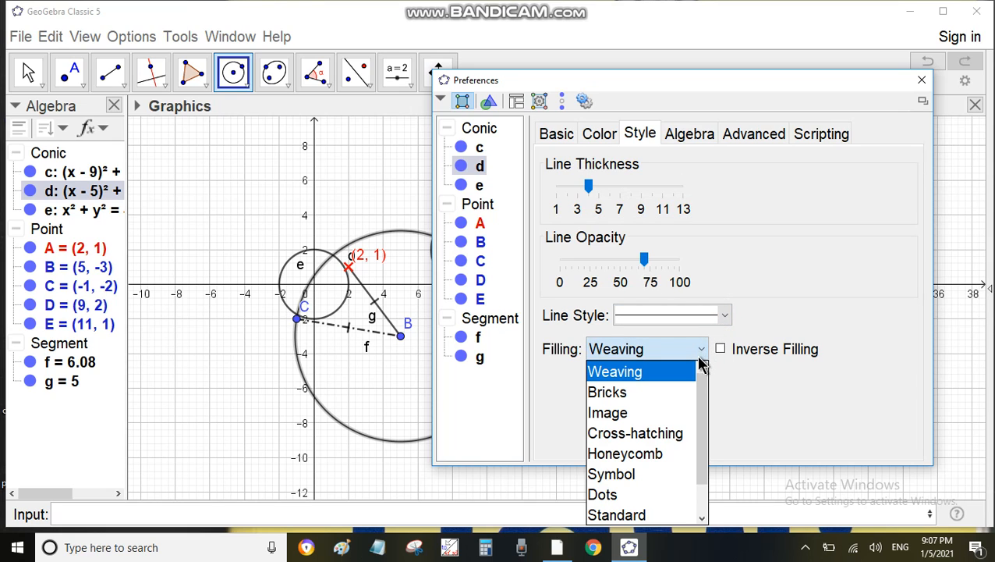
click(649, 455)
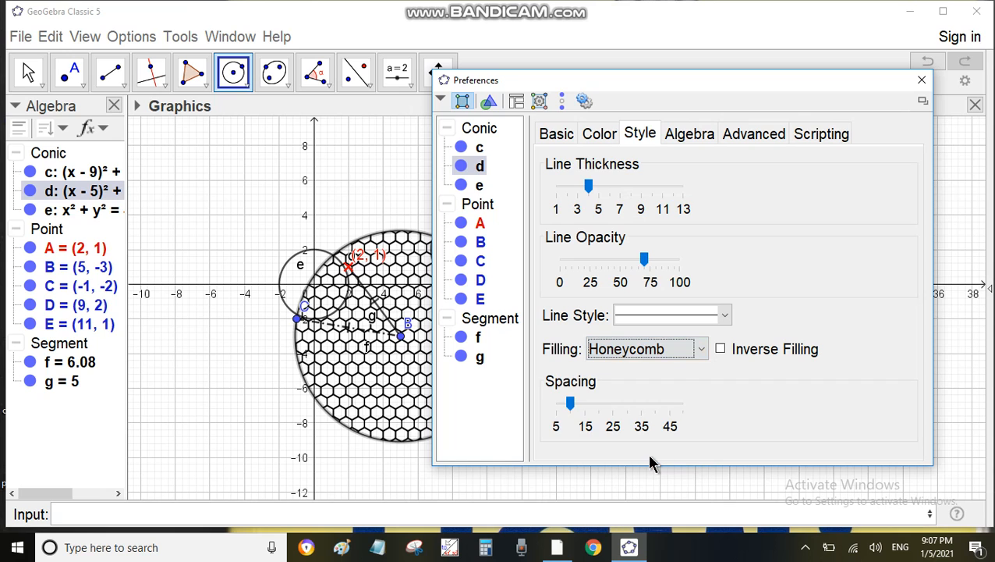
- Color circle d red (#FF0000) and raise its fill opacity to about 55
drag(675, 94, 761, 82)
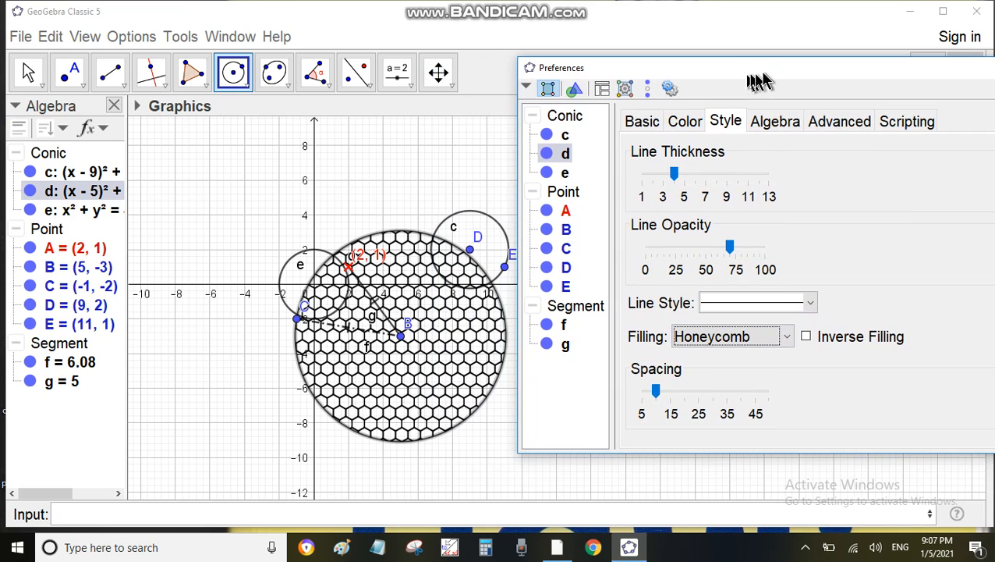
click(683, 126)
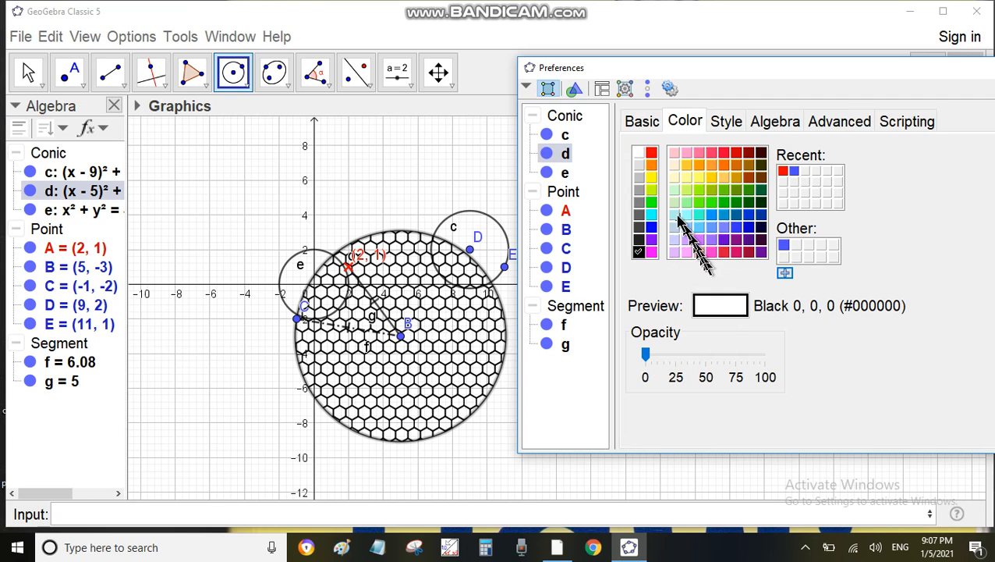
click(652, 156)
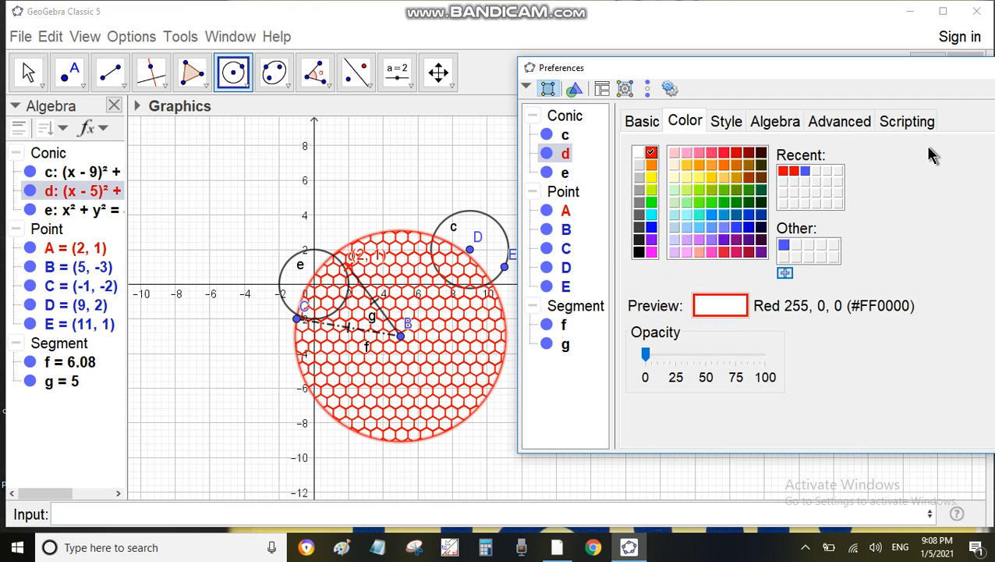
click(646, 355)
drag(646, 354, 711, 357)
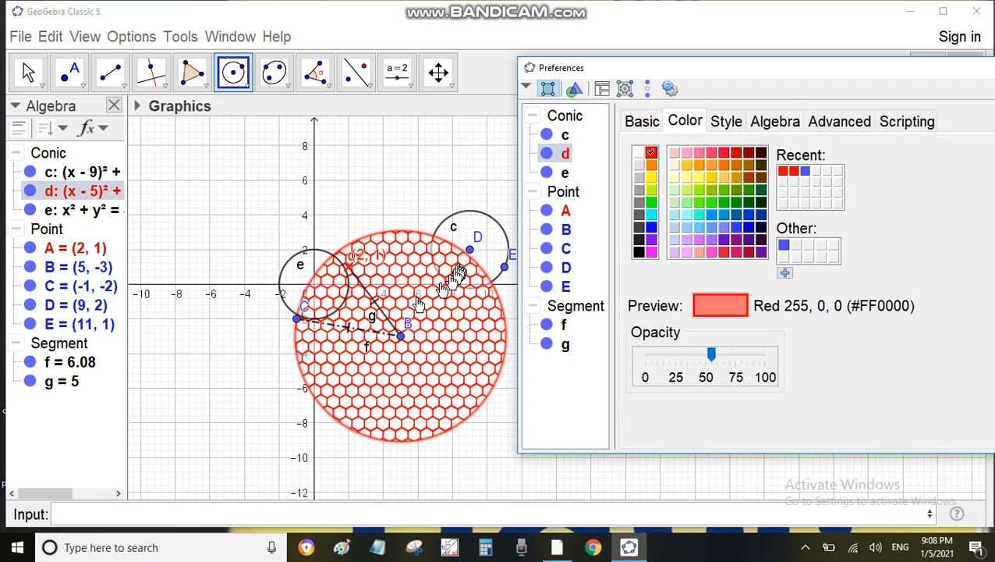
- Change the filling of circle d to Standard
click(643, 125)
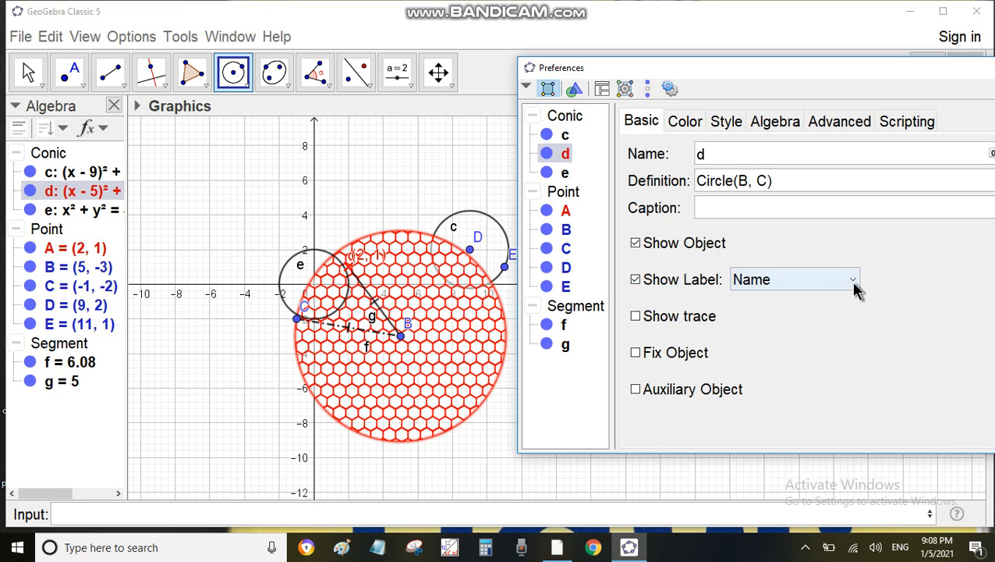
click(719, 125)
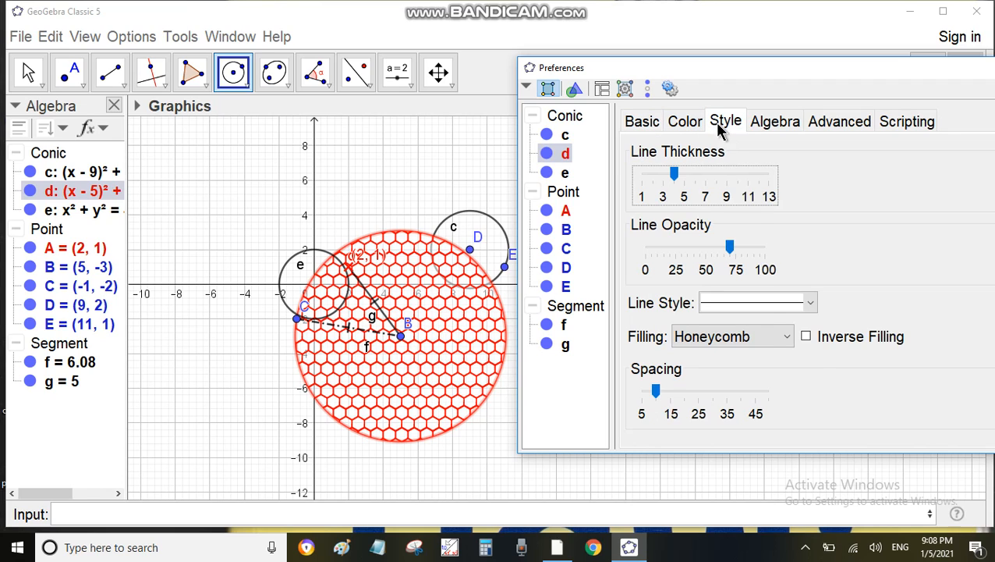
click(789, 338)
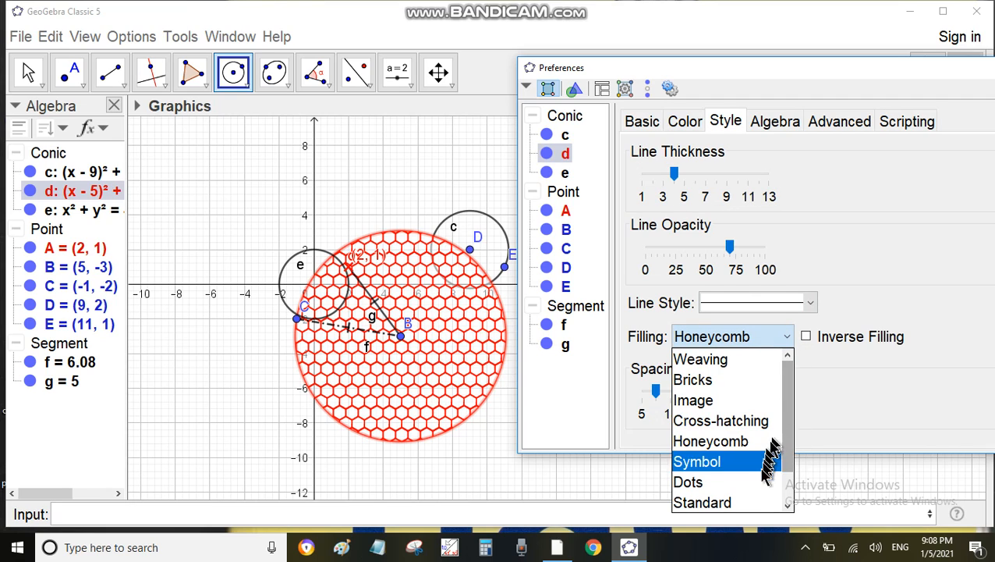
click(729, 503)
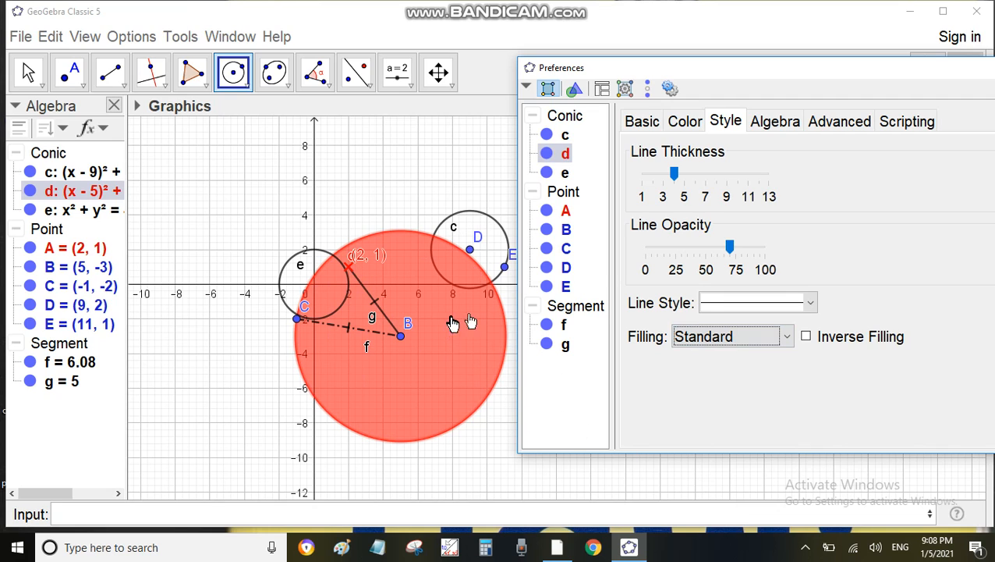
- Set the fill opacity of circle d to 0 and close the preferences
click(687, 124)
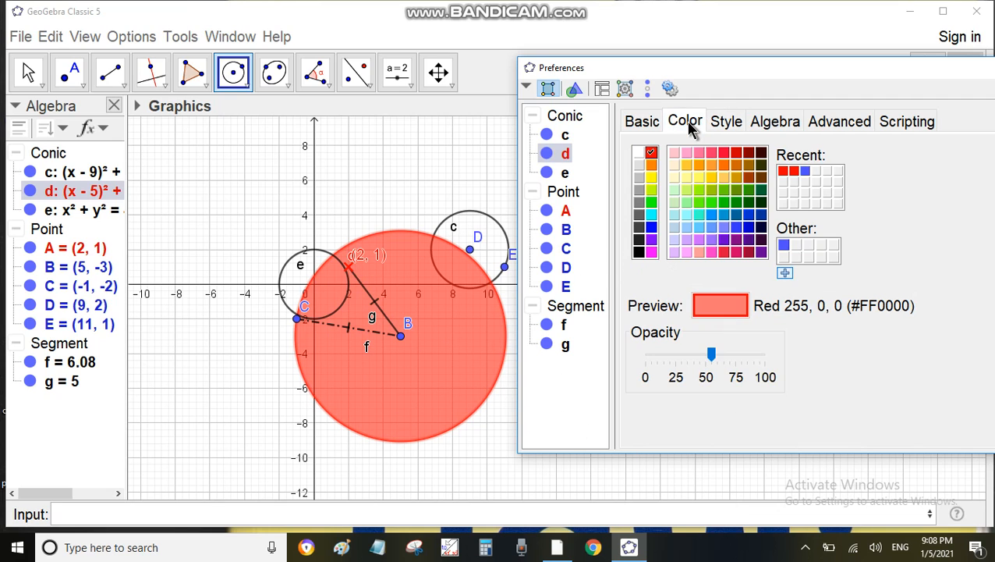
click(710, 353)
drag(712, 356, 646, 355)
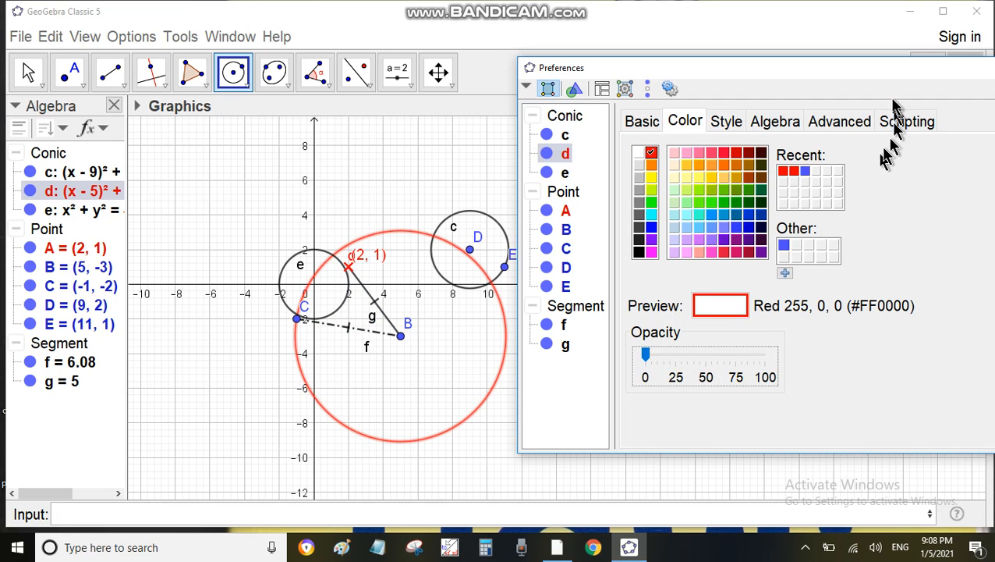
drag(920, 69, 726, 81)
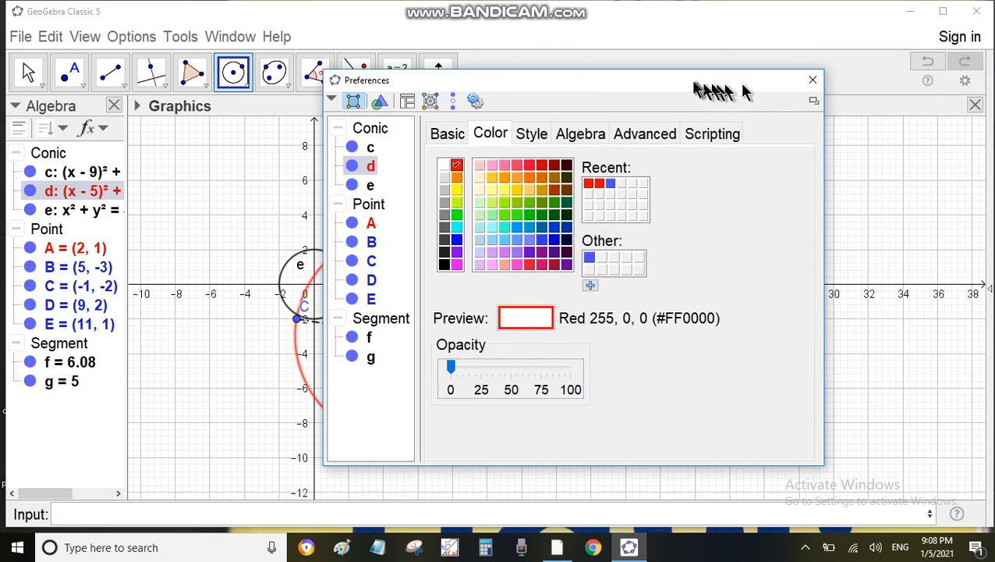
click(813, 80)
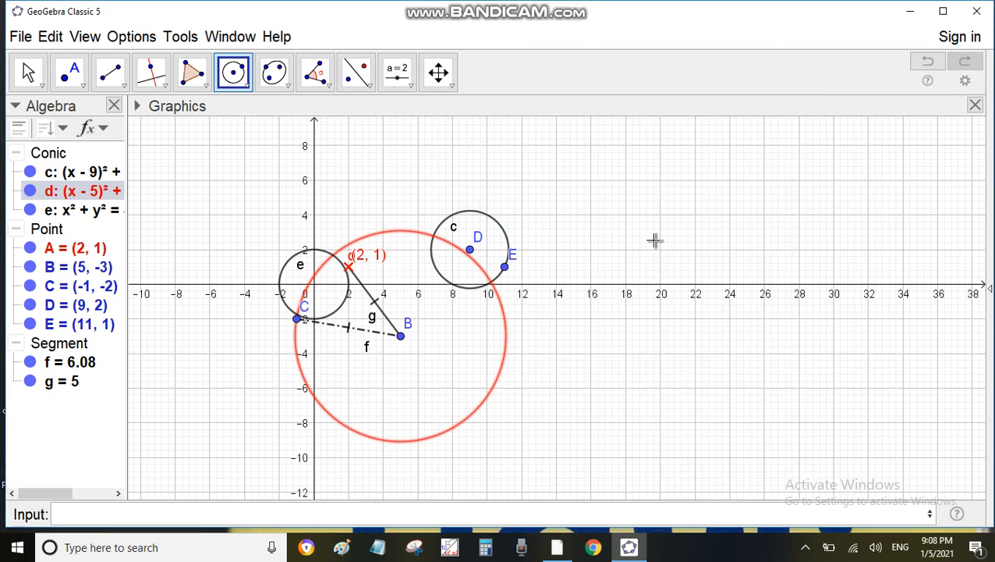